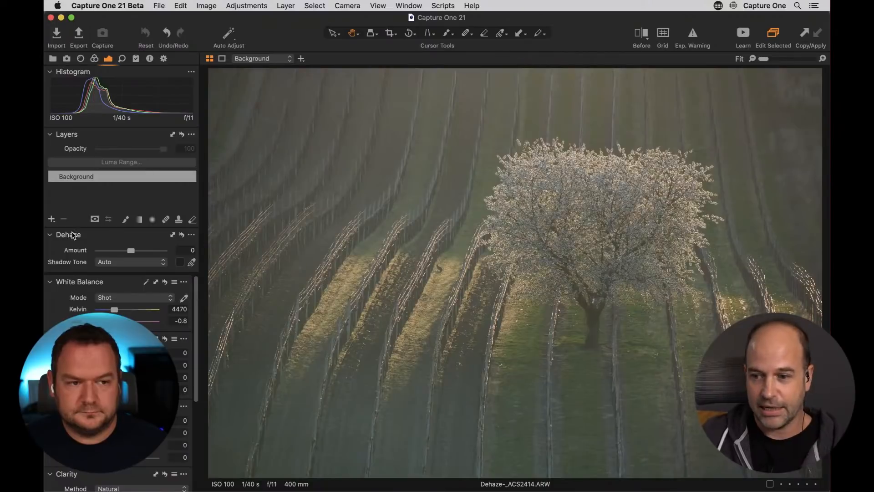
Set Dehaze to 81 and Contrast to 16 on the vineyard tree photo
{"action": "left_click_drag", "start_coordinate": [128, 236], "coordinate": [157, 251]}
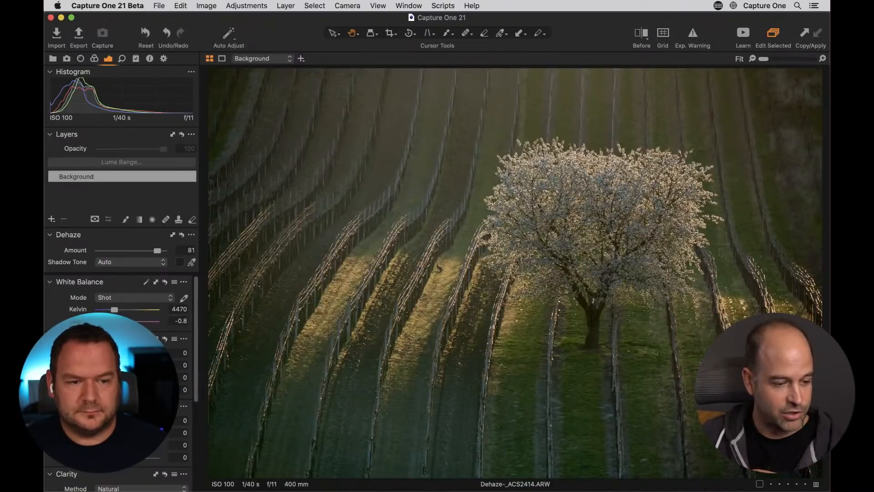
{"action": "left_click_drag", "start_coordinate": [127, 365], "coordinate": [137, 365]}
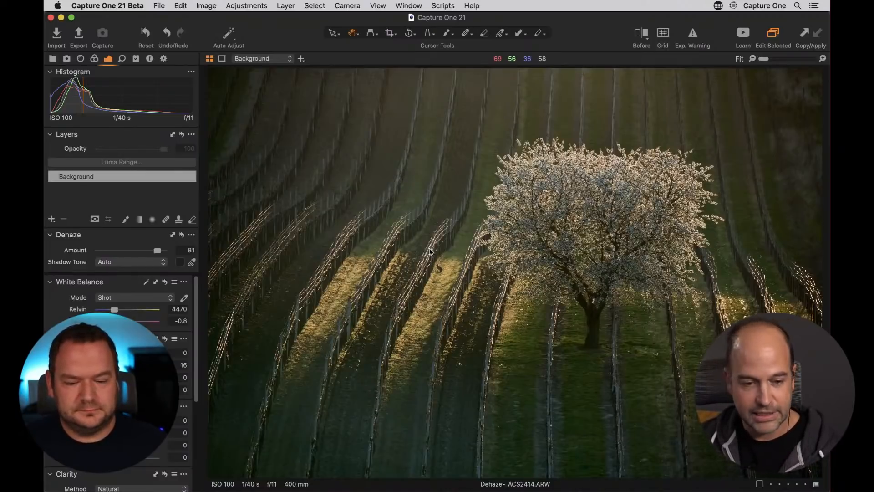
Open the mountain photo _MCD0506.ARW in the viewer and warm its white balance to 6972 Kelvin
{"action": "key", "text": "super+b"}
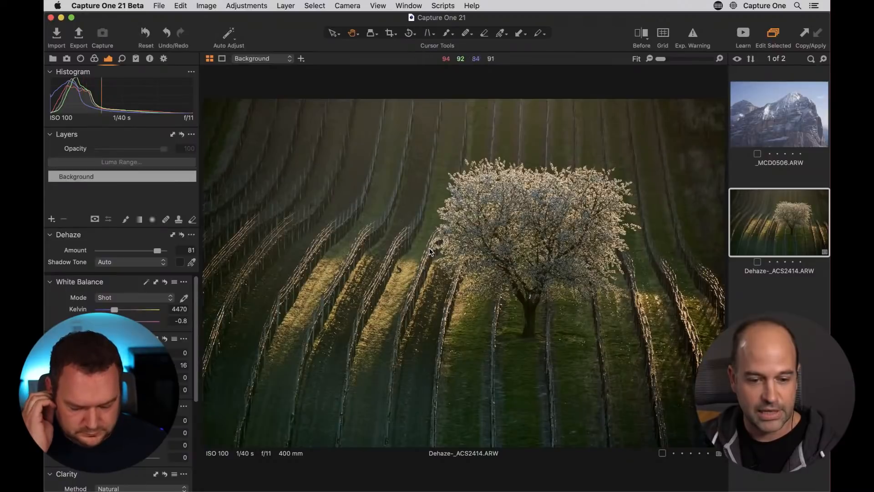
{"action": "left_click", "coordinate": [770, 133]}
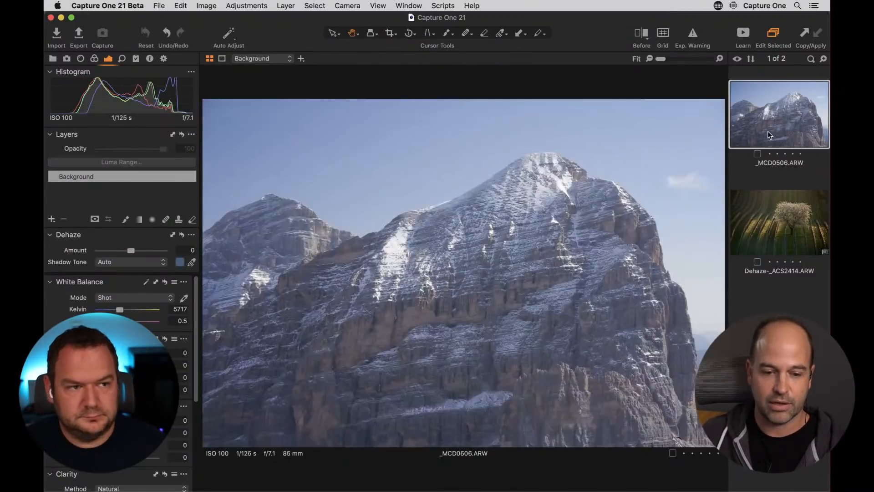
{"action": "key", "text": "super+b"}
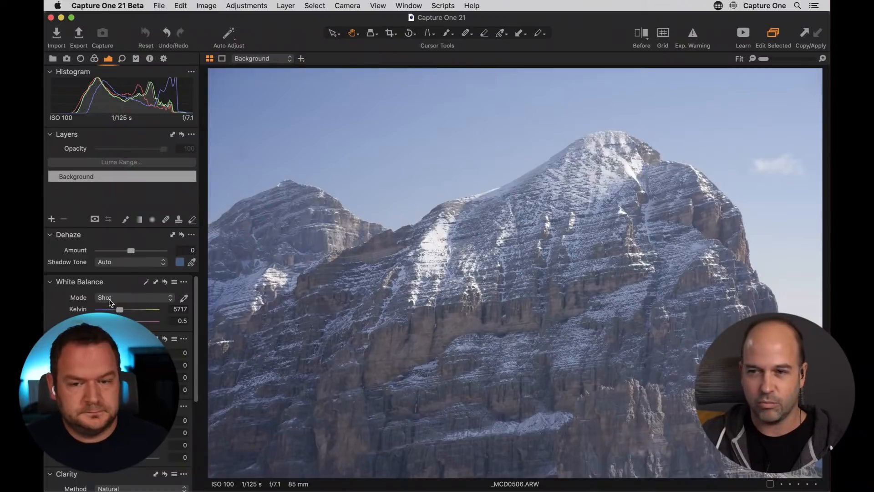
{"action": "left_click_drag", "start_coordinate": [121, 309], "coordinate": [128, 311]}
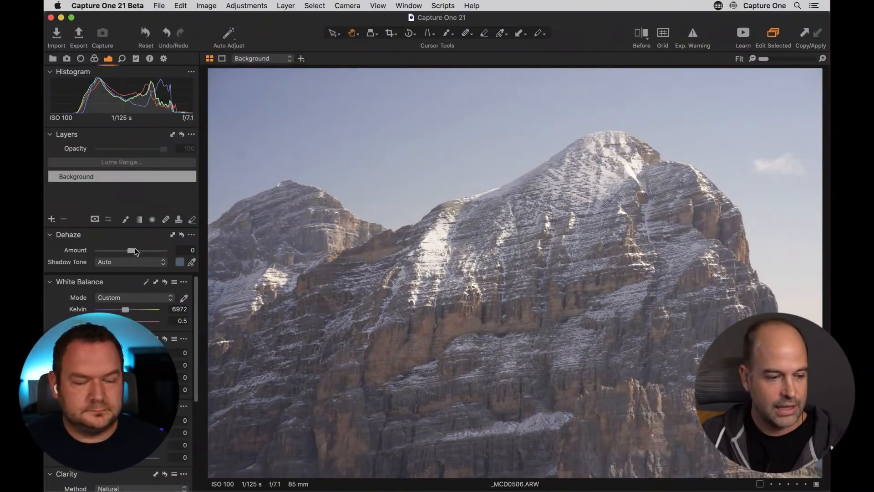
Set Dehaze to 93 on the mountain photo, with a manual Shadow Tone sampled from the dark rock in its lower part
{"action": "left_click_drag", "start_coordinate": [131, 251], "coordinate": [159, 249]}
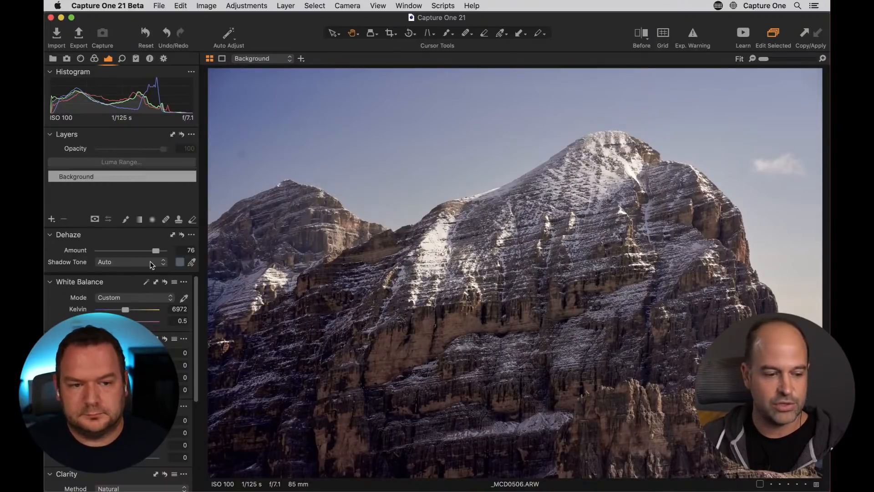
{"action": "left_click", "coordinate": [192, 263]}
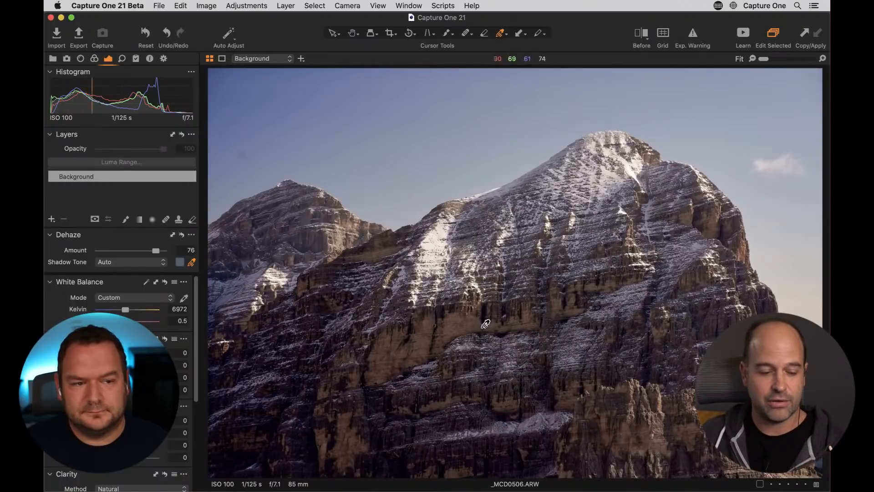
{"action": "left_click", "coordinate": [312, 434]}
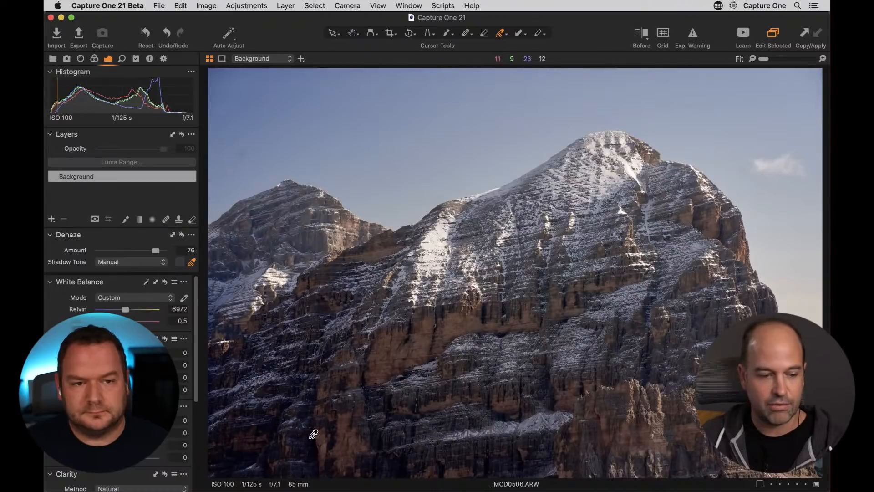
{"action": "left_click_drag", "start_coordinate": [156, 251], "coordinate": [164, 255]}
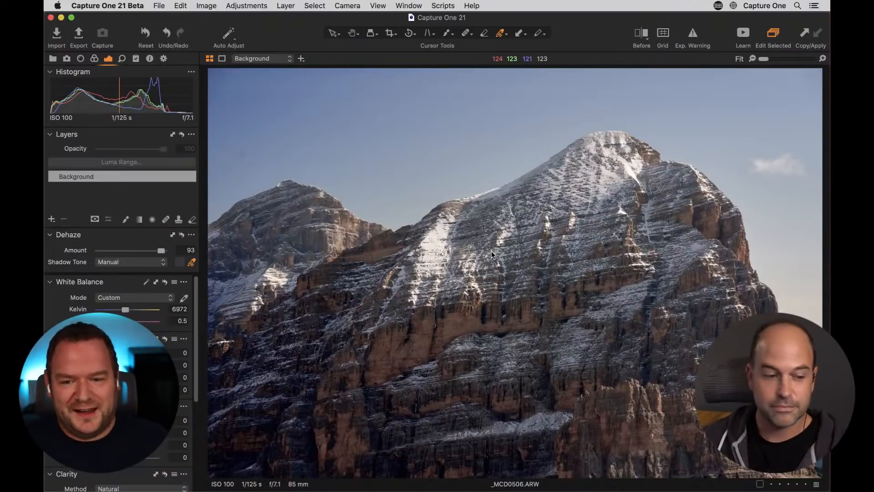
{"action": "left_click_drag", "start_coordinate": [70, 254], "coordinate": [73, 255]}
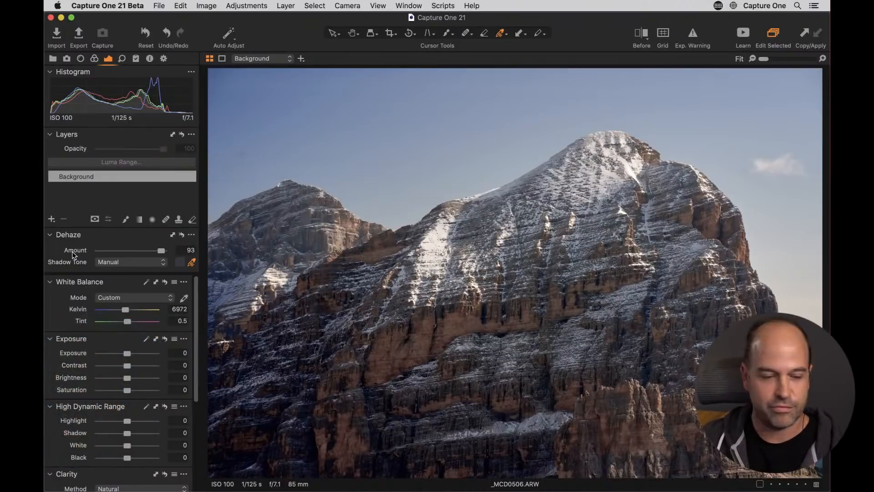
Raise Contrast to 15 and slightly increase Clarity with the Natural method on the mountain photo
{"action": "left_click_drag", "start_coordinate": [129, 369], "coordinate": [136, 368]}
{"action": "scroll", "coordinate": [110, 424], "scroll_direction": "down", "scroll_amount": 2}
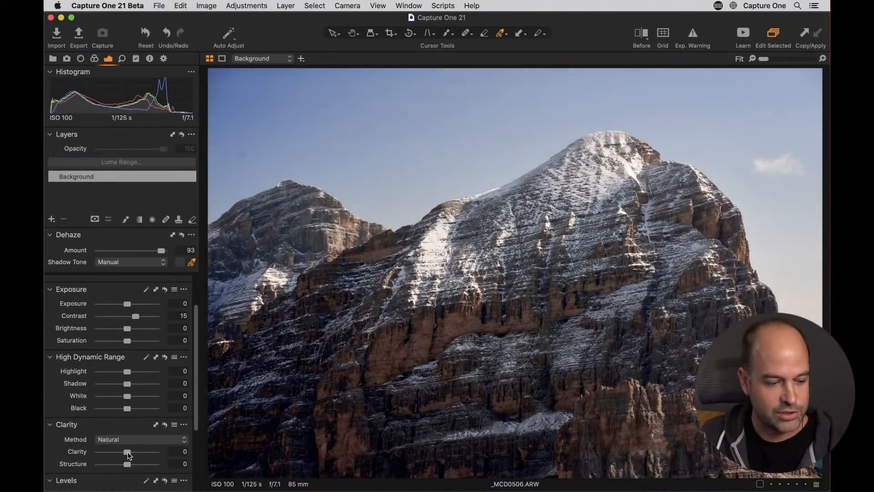
{"action": "left_click_drag", "start_coordinate": [129, 454], "coordinate": [137, 453]}
{"action": "scroll", "coordinate": [111, 424], "scroll_direction": "up", "scroll_amount": 2}
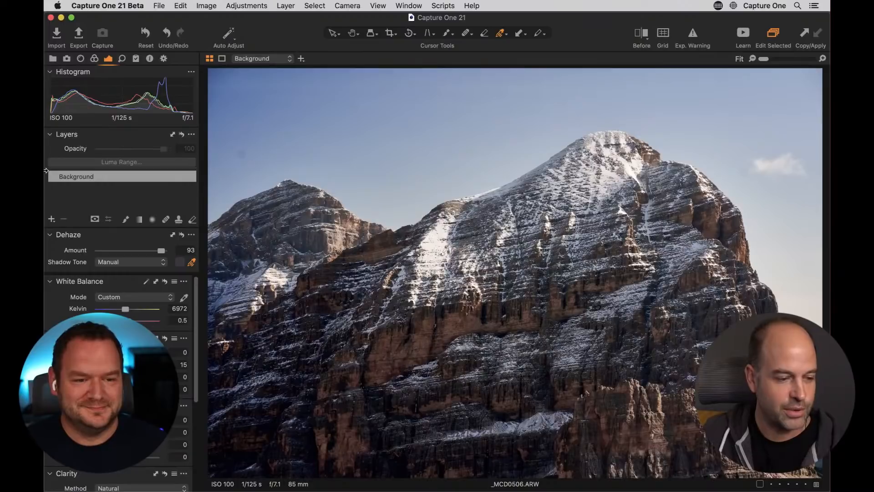
Temporarily reset the Dehaze amount to compare the mountain photo with and without haze removal
{"action": "left_click", "coordinate": [73, 252]}
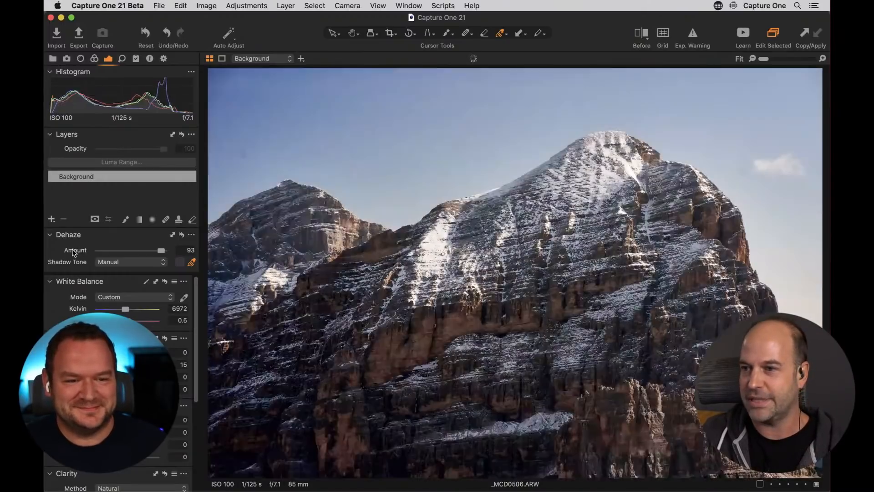
{"action": "left_click", "coordinate": [73, 252]}
{"action": "left_click", "coordinate": [73, 251]}
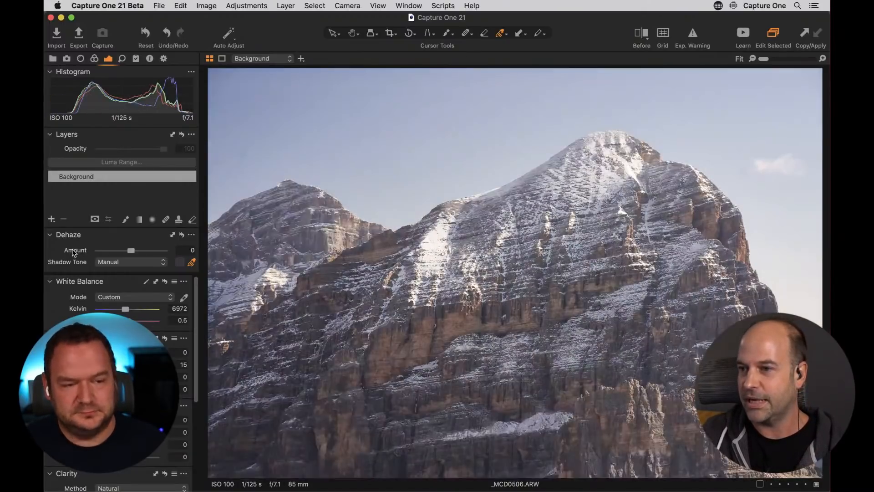
{"action": "left_click", "coordinate": [73, 252]}
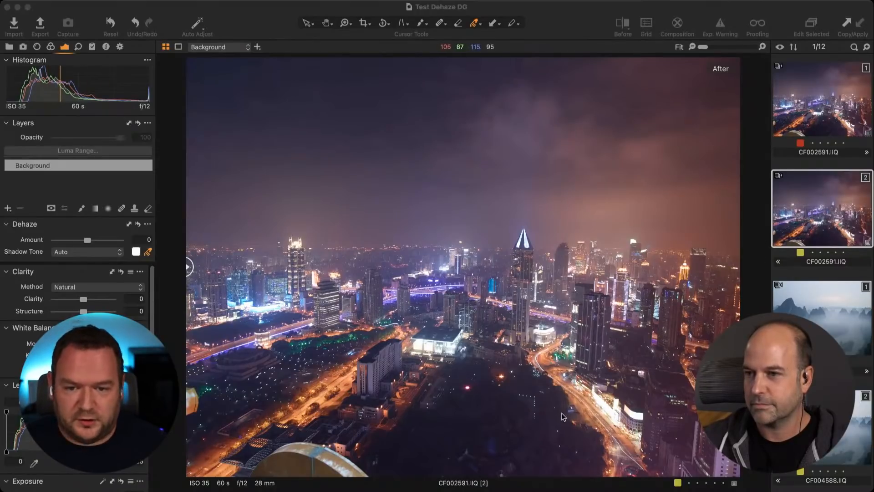
Set Dehaze to 64 with Auto Shadow Tone on the second variant of the night city photo CF002591.IIQ
{"action": "left_click", "coordinate": [509, 357]}
{"action": "key", "text": "z"}
{"action": "double_click", "coordinate": [493, 331]}
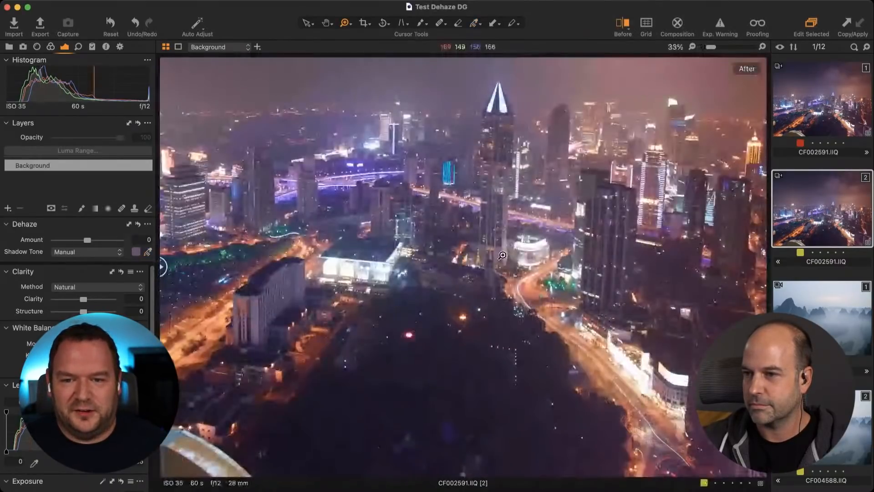
{"action": "double_click", "coordinate": [486, 214]}
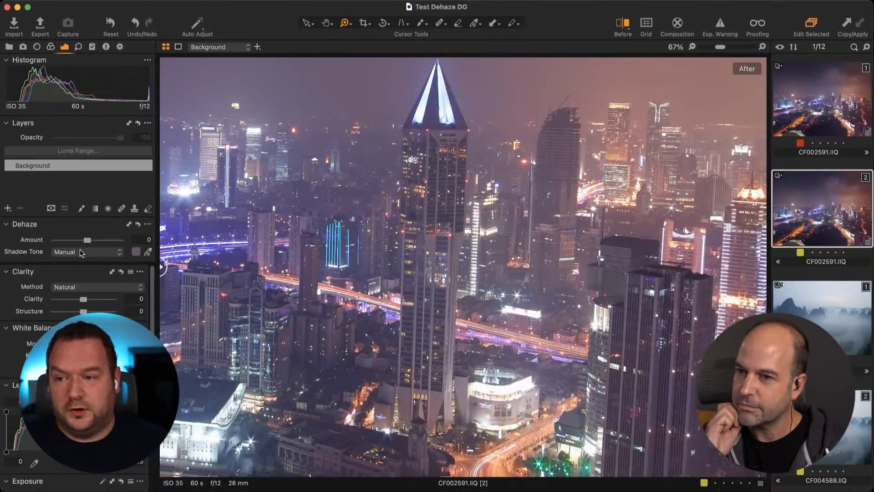
{"action": "left_click", "coordinate": [54, 253]}
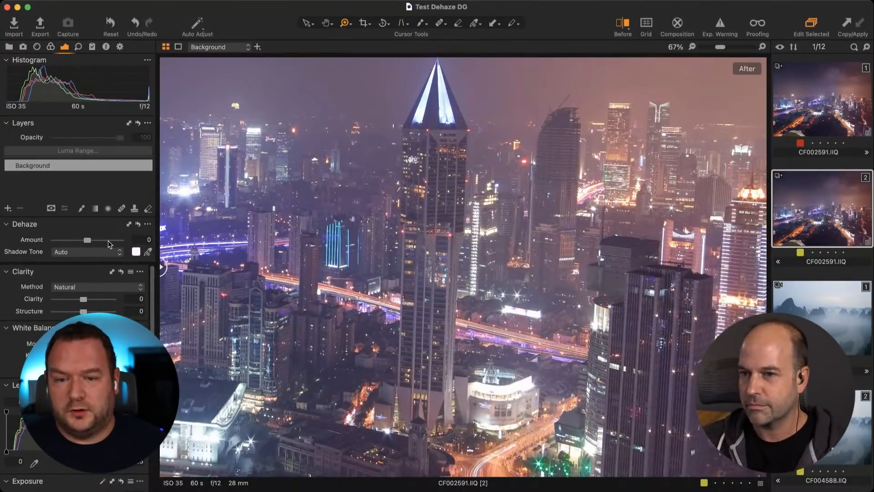
{"action": "left_click_drag", "start_coordinate": [87, 240], "coordinate": [108, 241]}
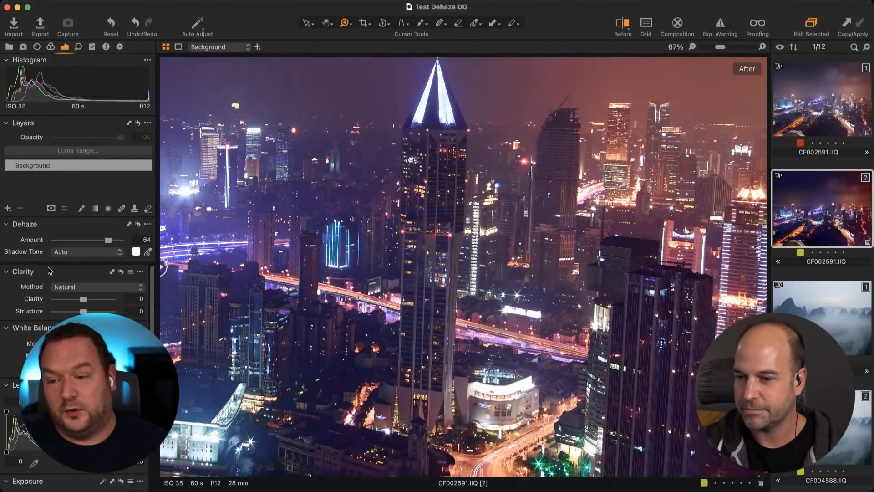
Lift the dark areas of the city photo with High Dynamic Range Shadow at 5 and Black at 16
{"action": "scroll", "coordinate": [162, 266], "scroll_direction": "down", "scroll_amount": 5}
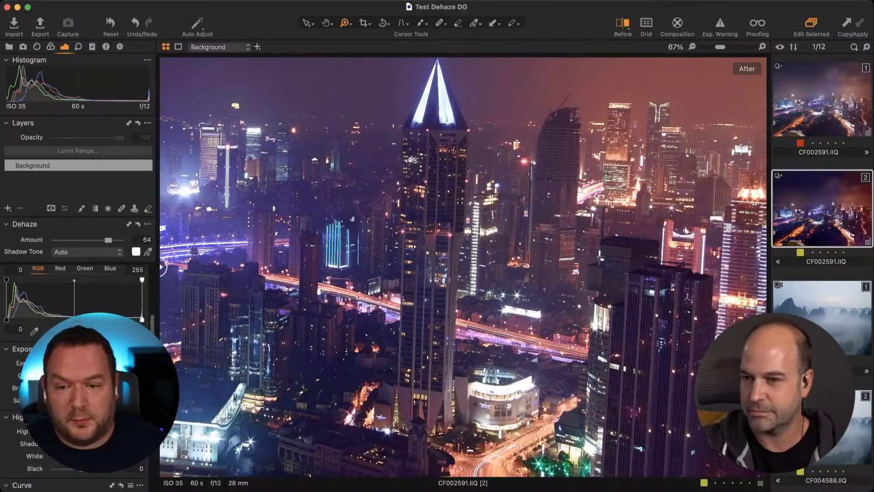
{"action": "left_click_drag", "start_coordinate": [88, 469], "coordinate": [95, 468]}
{"action": "scroll", "coordinate": [159, 263], "scroll_direction": "down", "scroll_amount": 1}
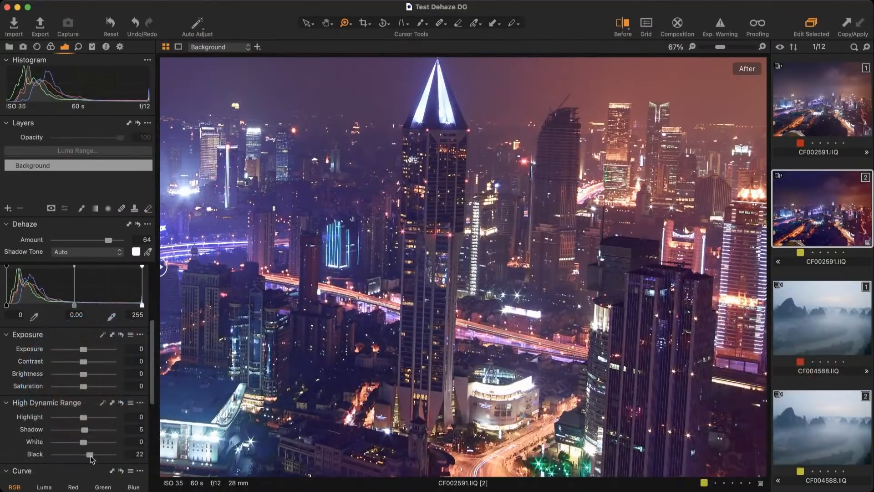
{"action": "left_click_drag", "start_coordinate": [90, 456], "coordinate": [89, 456]}
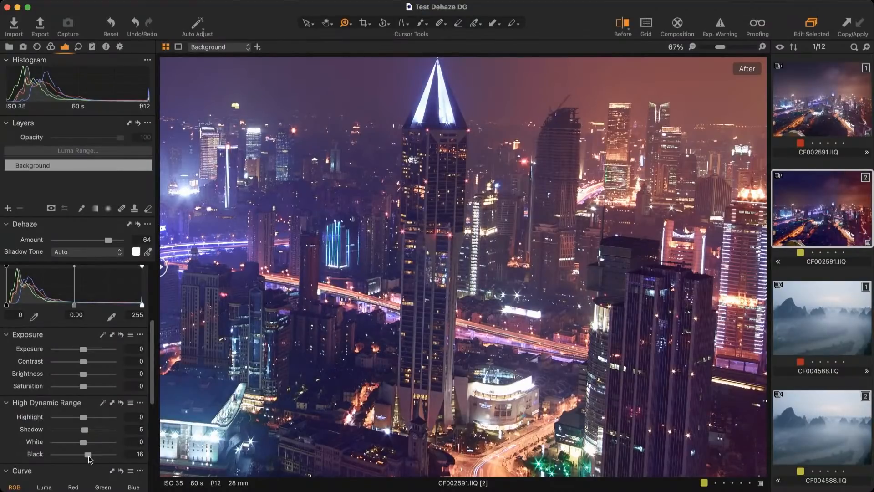
Tighten the RGB Levels of the city photo to a black point of 3 and a white point of 244
{"action": "scroll", "coordinate": [89, 458], "scroll_direction": "down", "scroll_amount": 10}
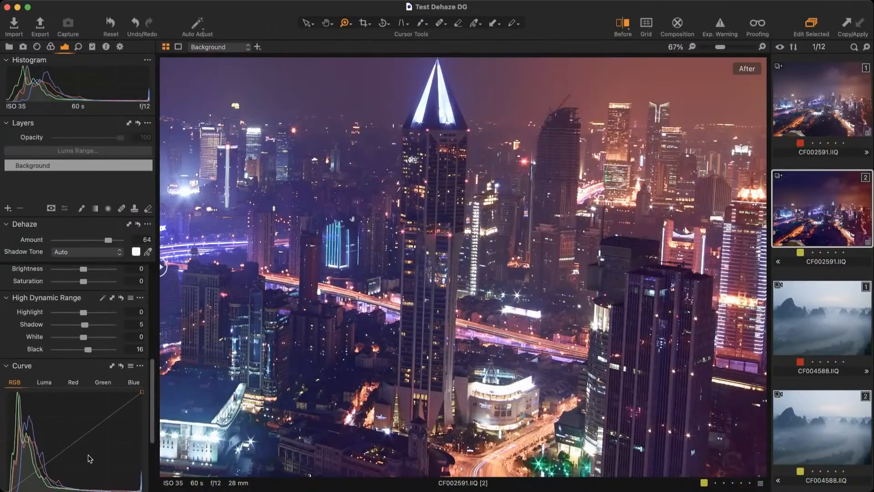
{"action": "scroll", "coordinate": [90, 457], "scroll_direction": "up", "scroll_amount": 15}
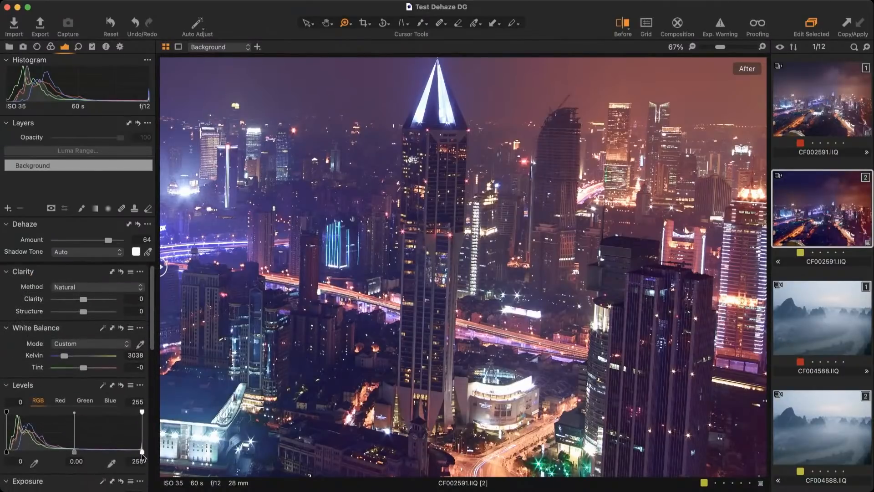
{"action": "left_click_drag", "start_coordinate": [140, 453], "coordinate": [136, 452]}
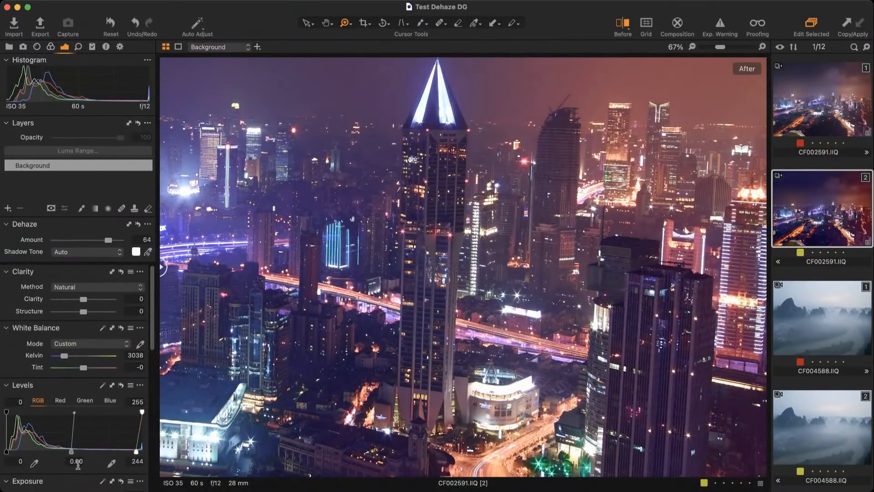
{"action": "left_click_drag", "start_coordinate": [7, 453], "coordinate": [9, 452]}
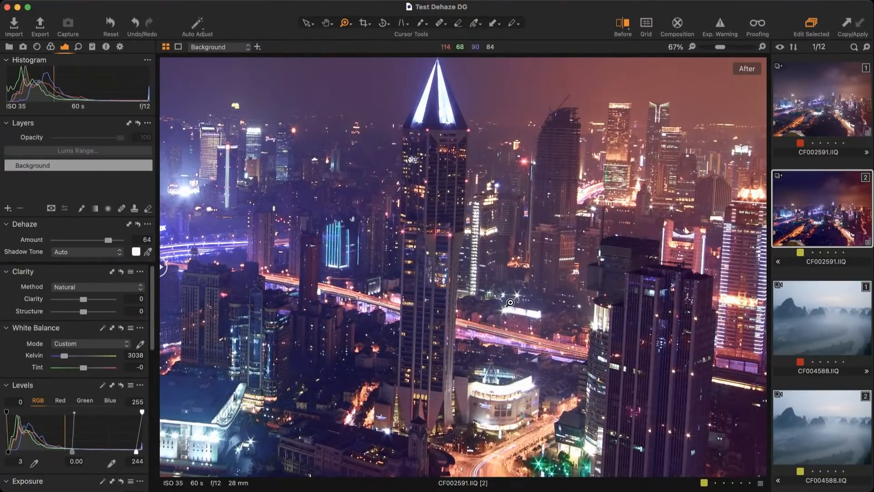
Show both CF002591.IIQ variants side by side and compare the tower and the buildings around the purple-lit highway
{"action": "left_click", "coordinate": [823, 111], "text": "super"}
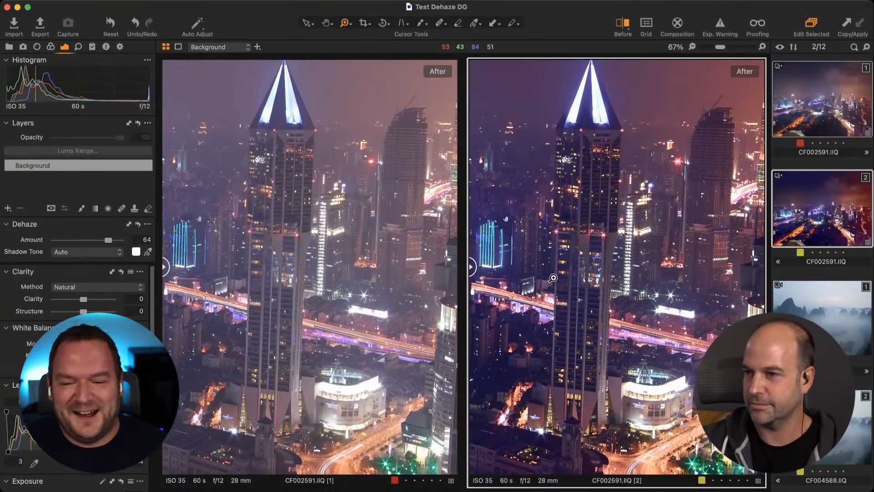
{"action": "left_click_drag", "start_coordinate": [552, 277], "coordinate": [742, 278]}
{"action": "left_click_drag", "start_coordinate": [567, 327], "coordinate": [693, 290]}
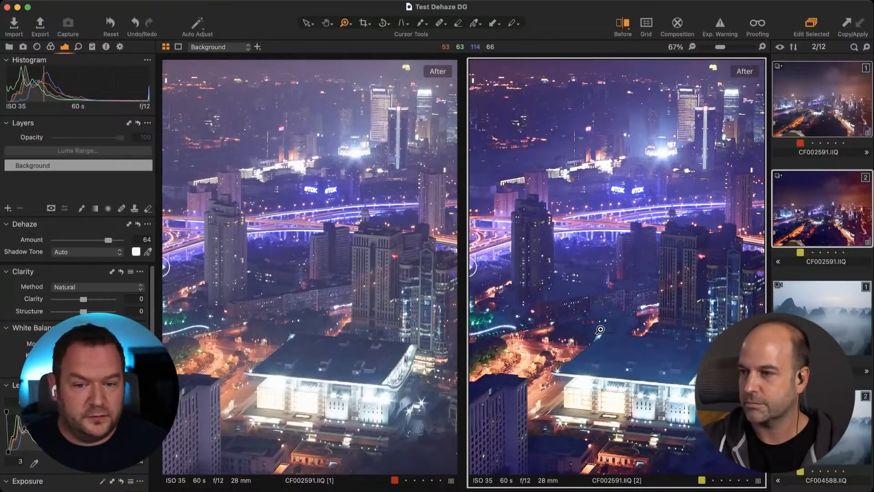
Sample a manual Dehaze Shadow Tone from the dark roof of the brightly lit building in the second variant
{"action": "left_click", "coordinate": [147, 252]}
{"action": "left_click", "coordinate": [608, 349]}
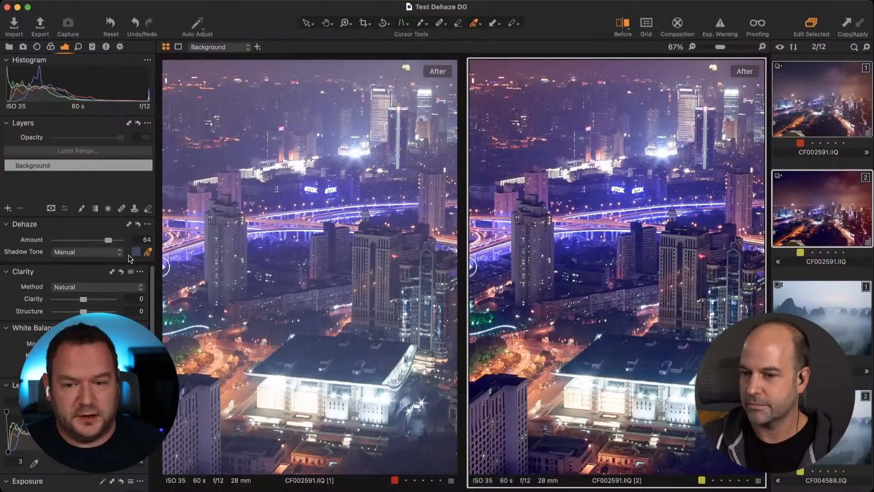
{"action": "scroll", "coordinate": [127, 286], "scroll_direction": "down", "scroll_amount": 2}
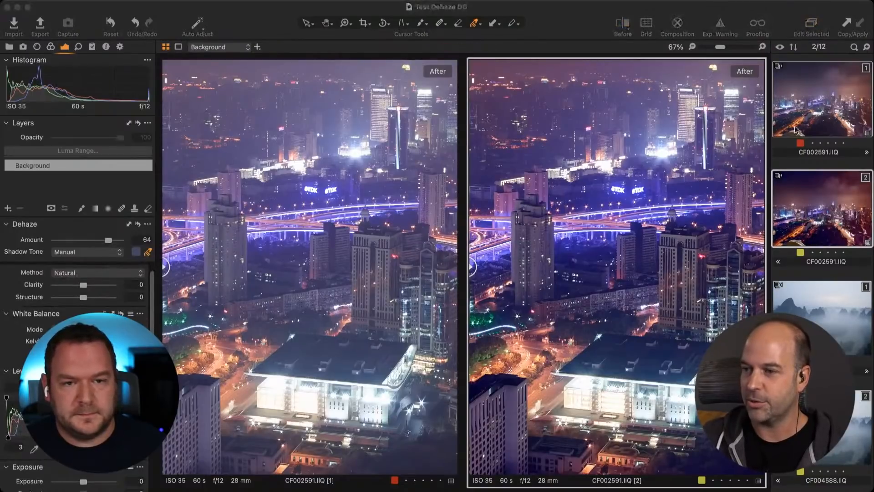
{"action": "left_click", "coordinate": [579, 11]}
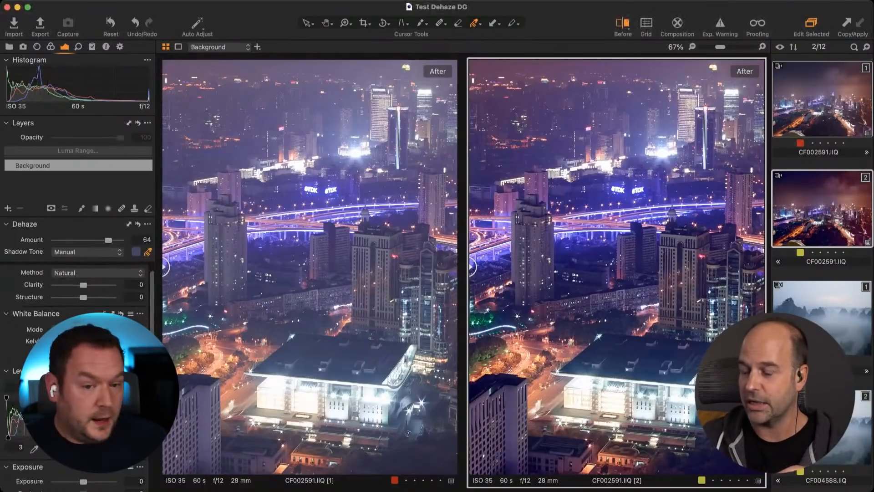
Open the second File028.IIQ variant, the Great Wall photo, and show the whole image in the viewer
{"action": "scroll", "coordinate": [804, 312], "scroll_direction": "down", "scroll_amount": 2}
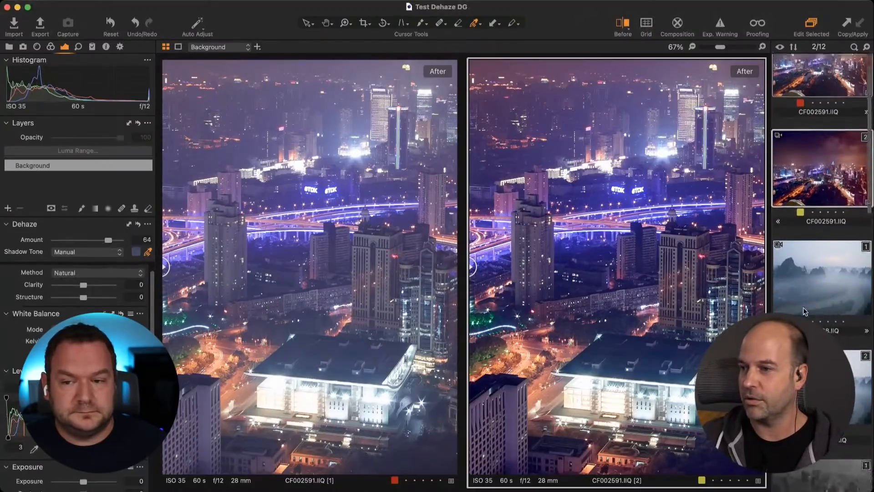
{"action": "scroll", "coordinate": [803, 308], "scroll_direction": "down", "scroll_amount": 10}
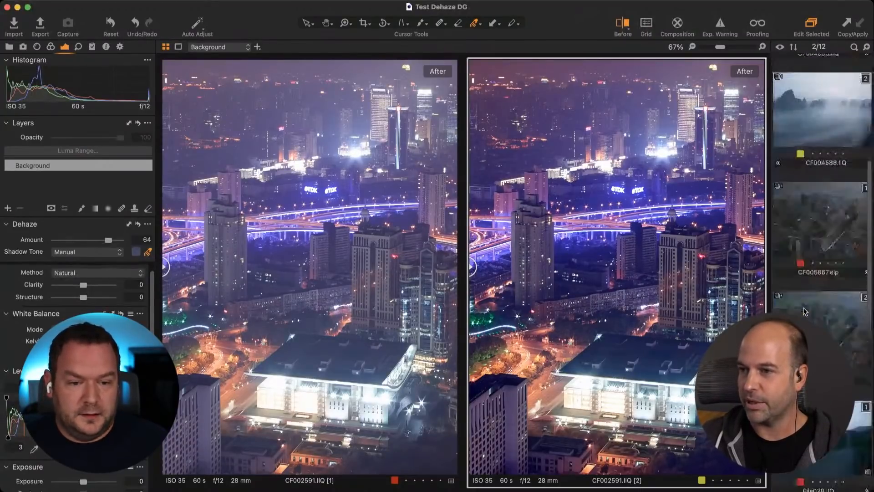
{"action": "scroll", "coordinate": [803, 307], "scroll_direction": "down", "scroll_amount": 10}
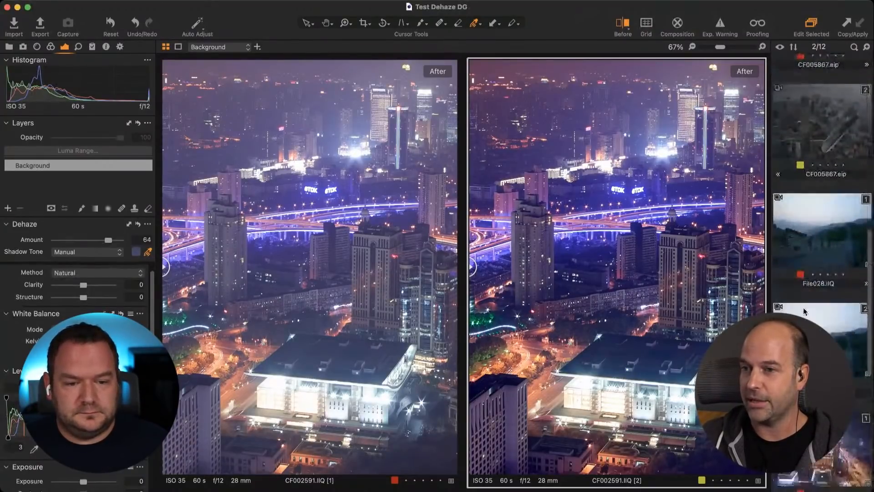
{"action": "scroll", "coordinate": [803, 307], "scroll_direction": "down", "scroll_amount": 3}
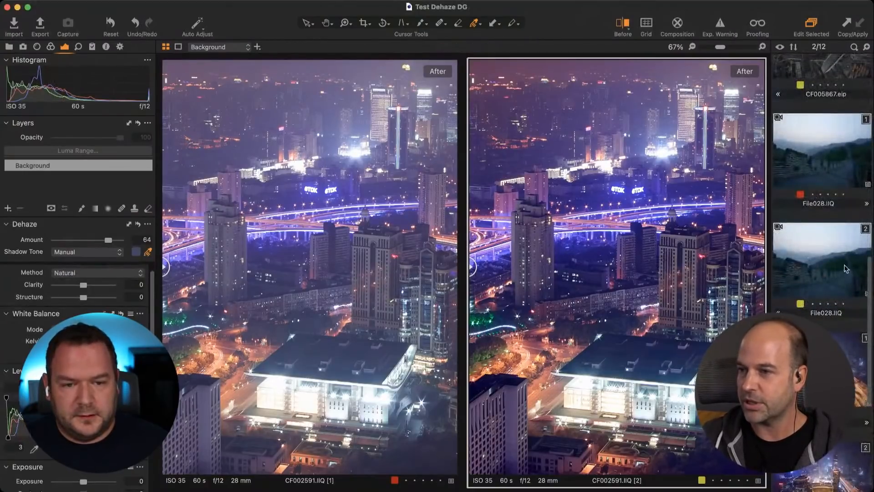
{"action": "left_click", "coordinate": [819, 264]}
{"action": "key", "text": "z"}
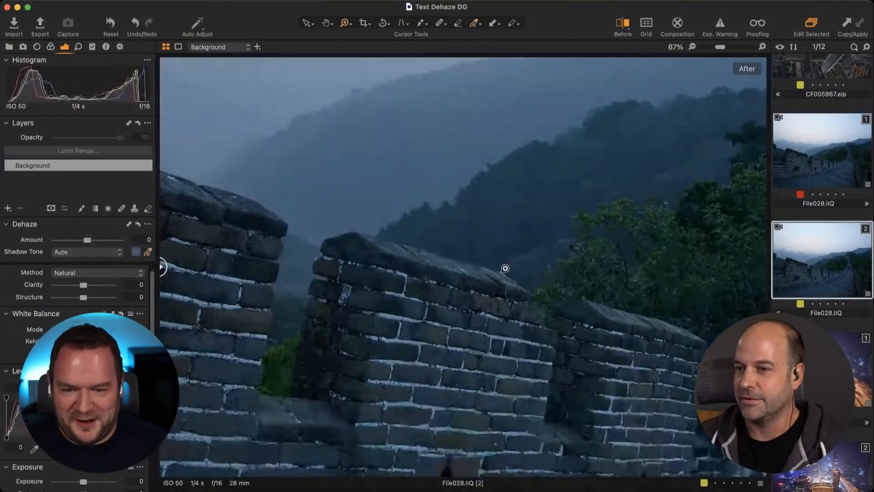
{"action": "left_click", "coordinate": [505, 269], "text": "alt"}
{"action": "left_click", "coordinate": [505, 269], "text": "alt"}
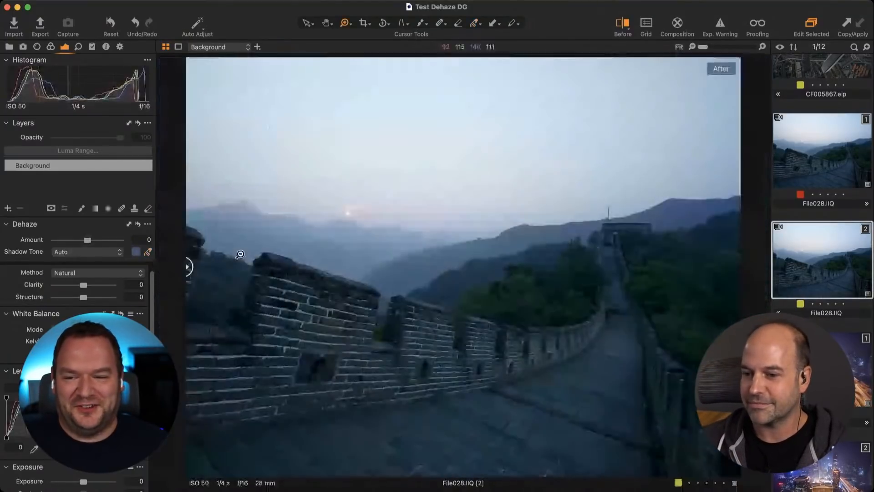
Add a filled adjustment layer to the Great Wall photo with a Dehaze Amount of 71 and check its mask coverage
{"action": "left_click", "coordinate": [9, 209]}
{"action": "key", "text": "super+z"}
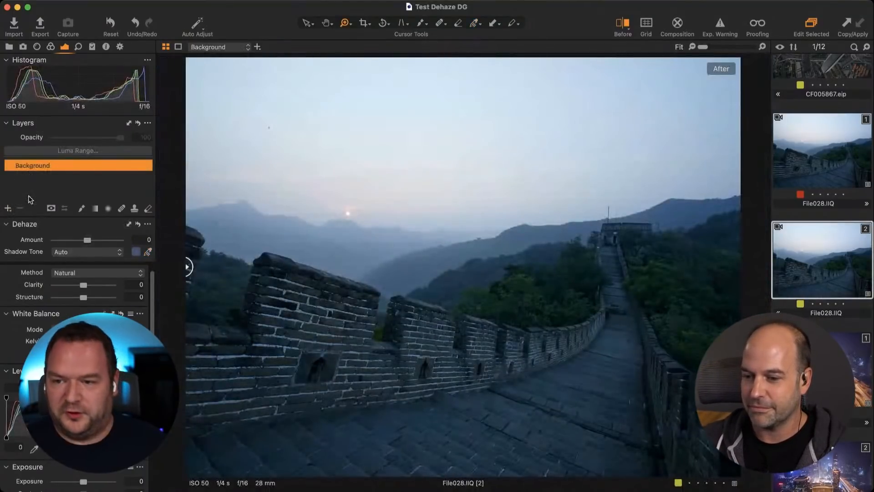
{"action": "key", "text": "super+shift+z"}
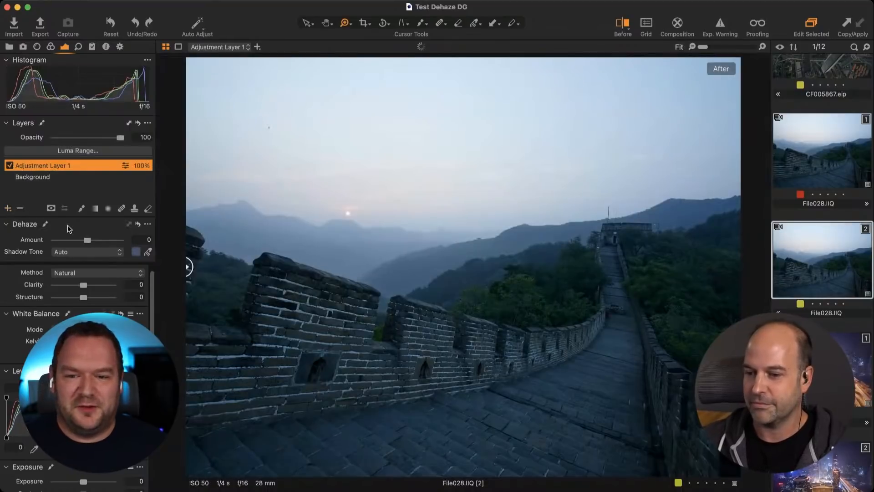
{"action": "left_click", "coordinate": [110, 241]}
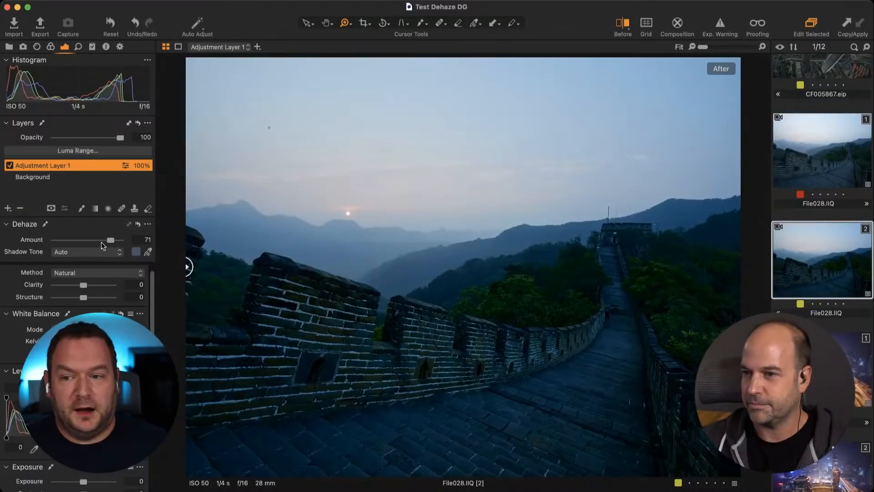
{"action": "key", "text": "m"}
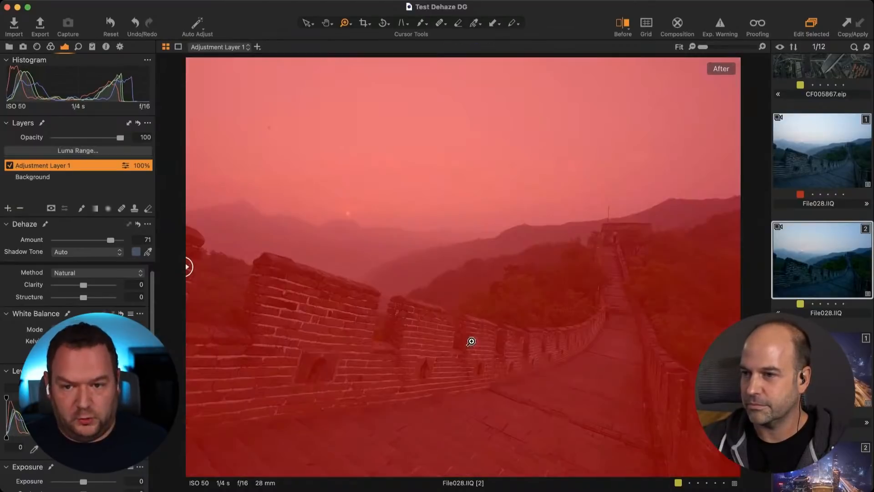
{"action": "key", "text": "m"}
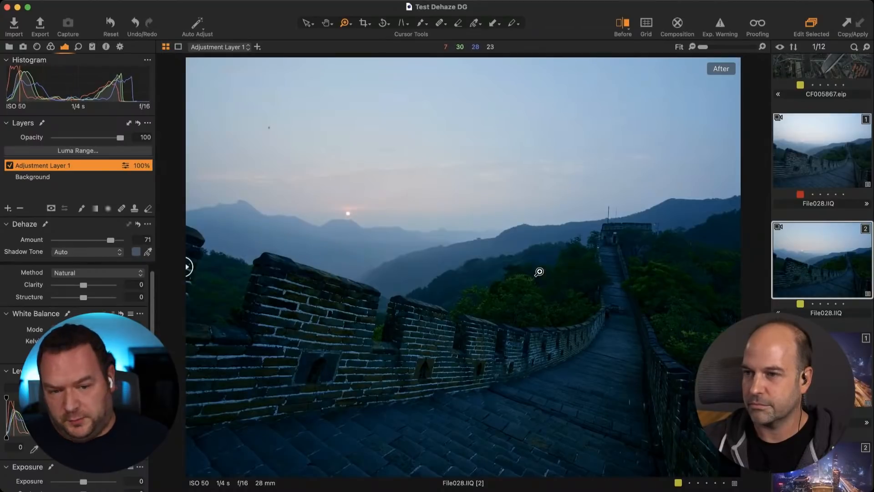
Switch the adjustment layer's Dehaze Shadow Tone between Manual and Auto, ending on Manual
{"action": "left_click", "coordinate": [83, 253]}
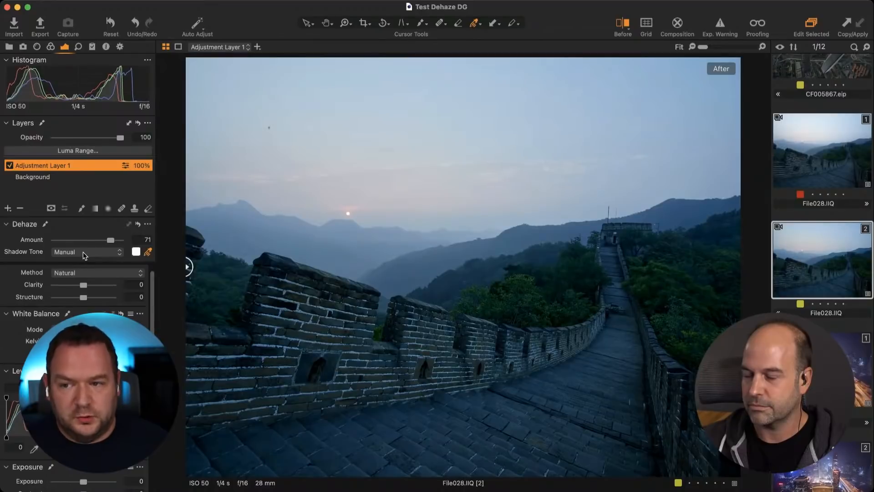
{"action": "left_click", "coordinate": [85, 245]}
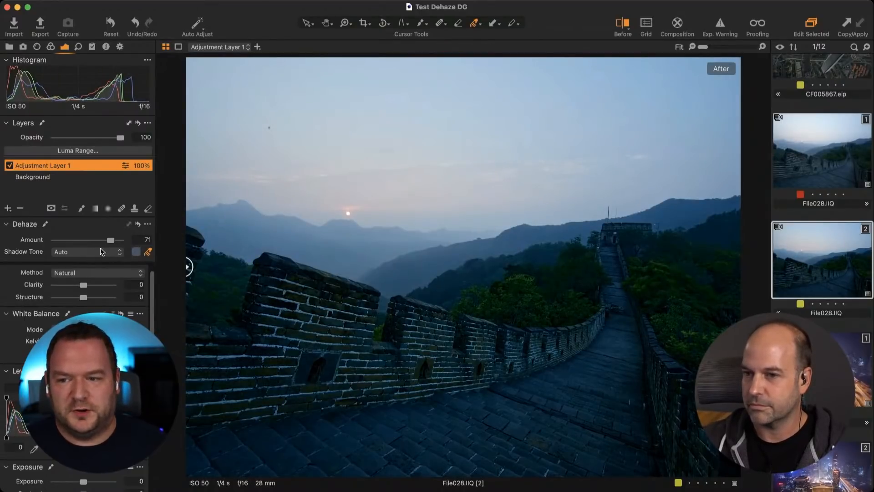
{"action": "left_click", "coordinate": [94, 261]}
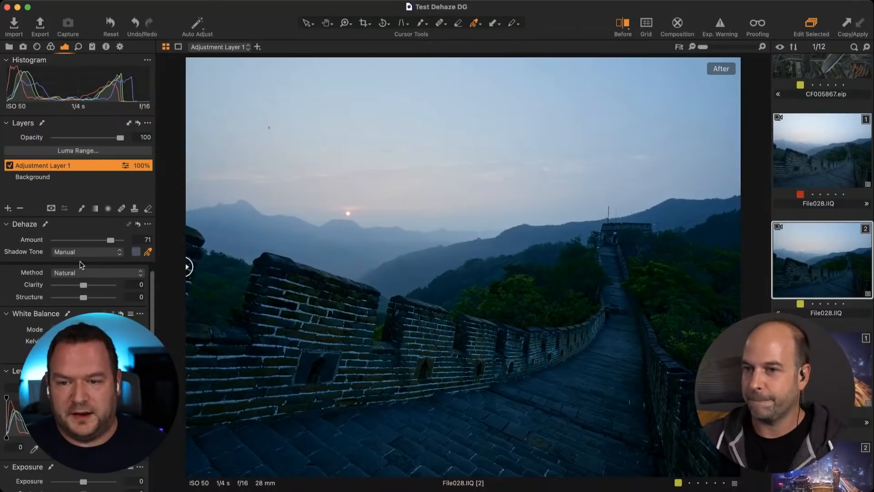
Compare the Great Wall photo before and after dehazing, examining the trees and brick wall close up
{"action": "left_click_drag", "start_coordinate": [186, 276], "coordinate": [261, 333]}
{"action": "key", "text": "z"}
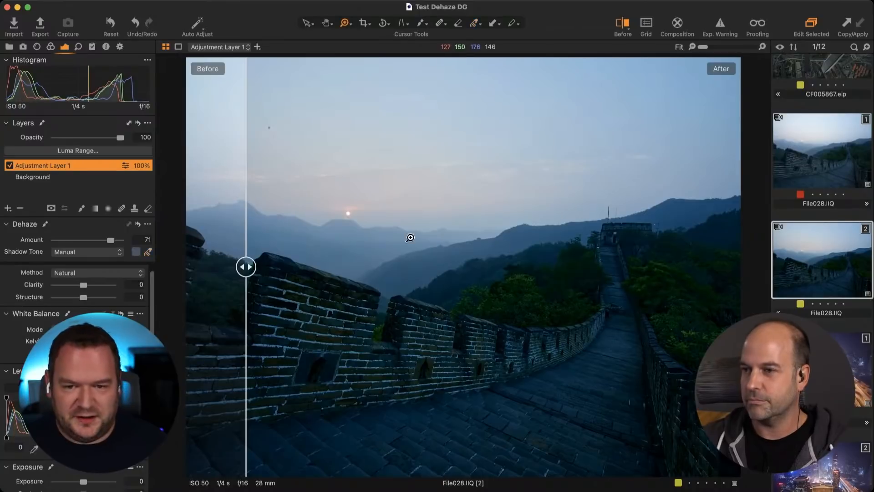
{"action": "left_click_drag", "start_coordinate": [410, 237], "coordinate": [619, 401]}
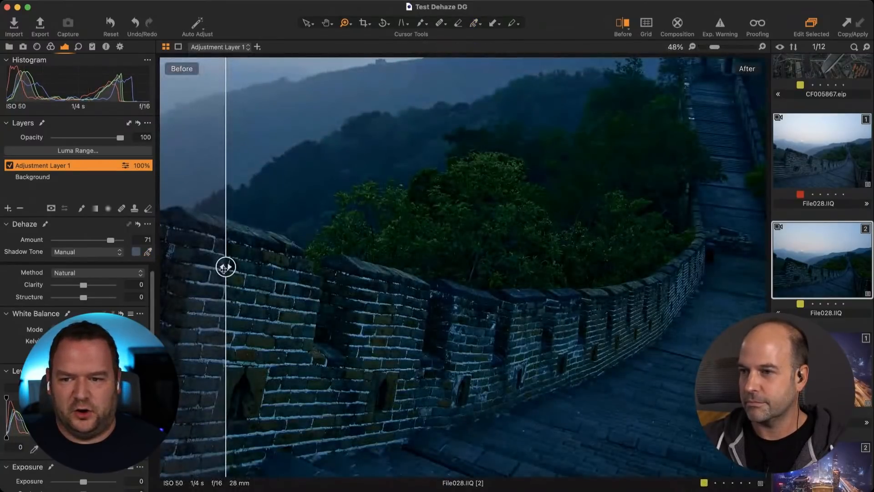
{"action": "left_click_drag", "start_coordinate": [225, 266], "coordinate": [140, 292]}
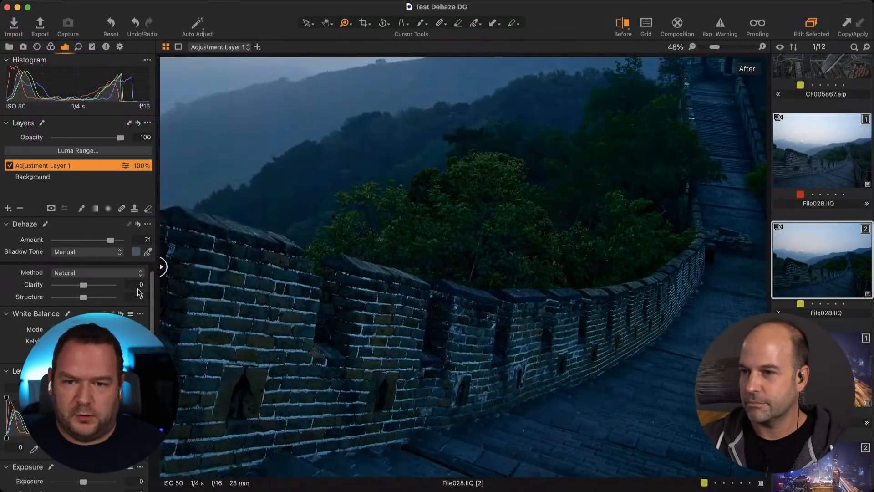
{"action": "left_click", "coordinate": [452, 272], "text": "alt"}
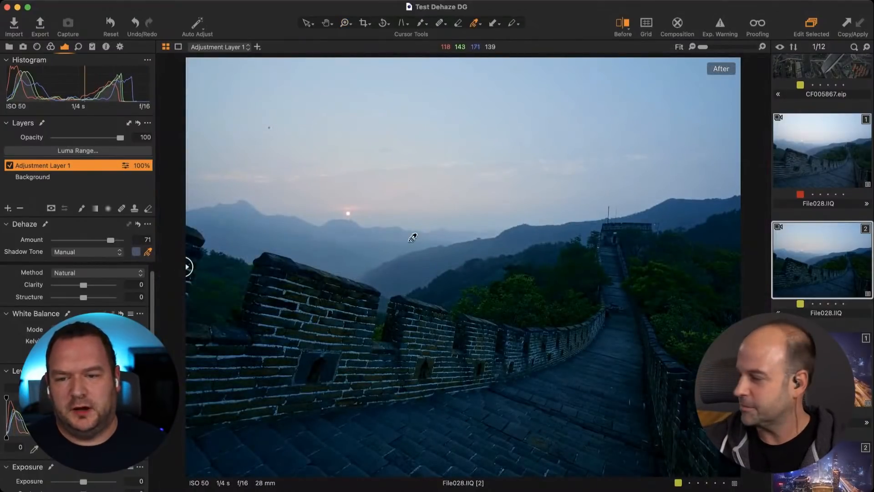
Sample the manual Dehaze Shadow Tone from the sky, the distant ridge and finally the dark hillside beyond the watchtower
{"action": "left_click", "coordinate": [391, 184]}
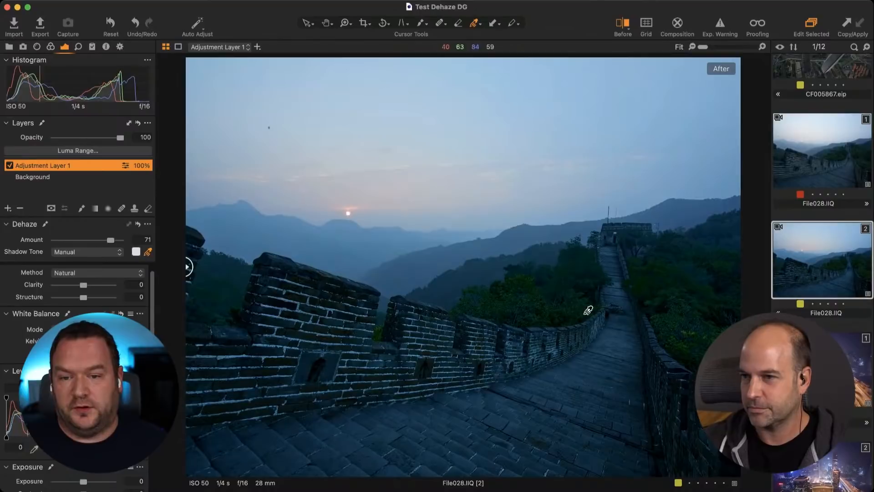
{"action": "left_click", "coordinate": [525, 234]}
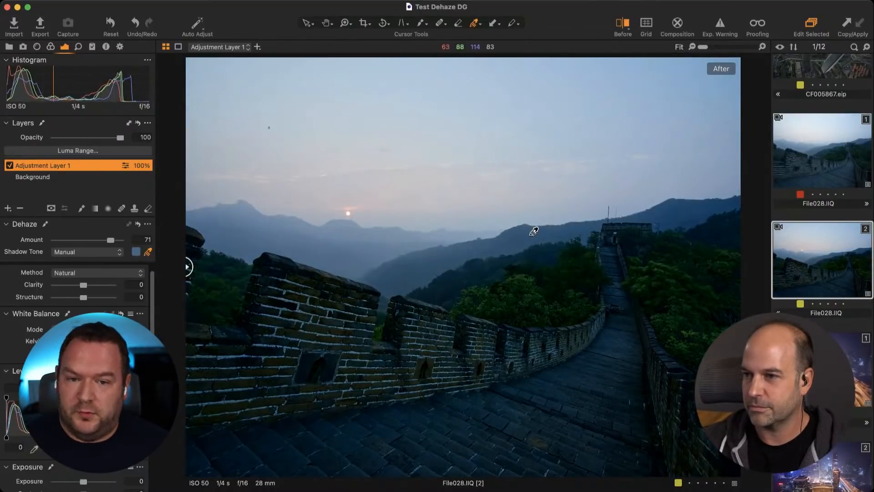
{"action": "left_click", "coordinate": [689, 209]}
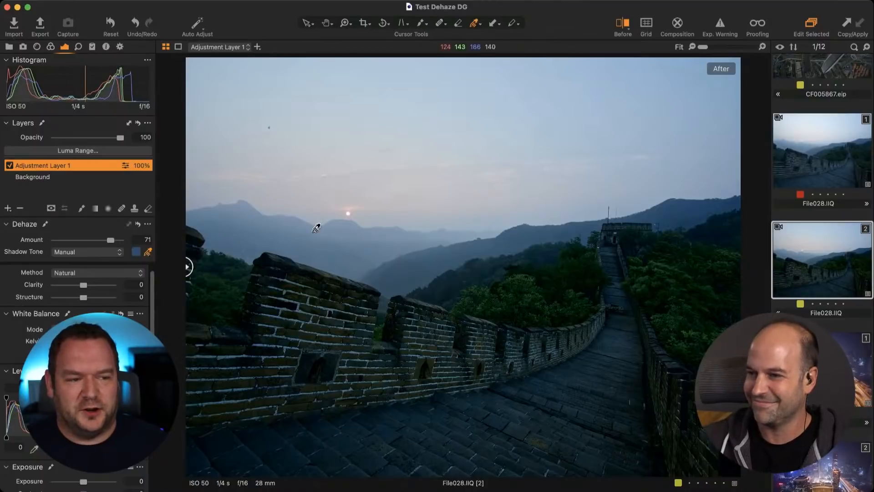
Open the first File039.IIQ variant, the night skyline photo
{"action": "scroll", "coordinate": [832, 335], "scroll_direction": "down", "scroll_amount": 2}
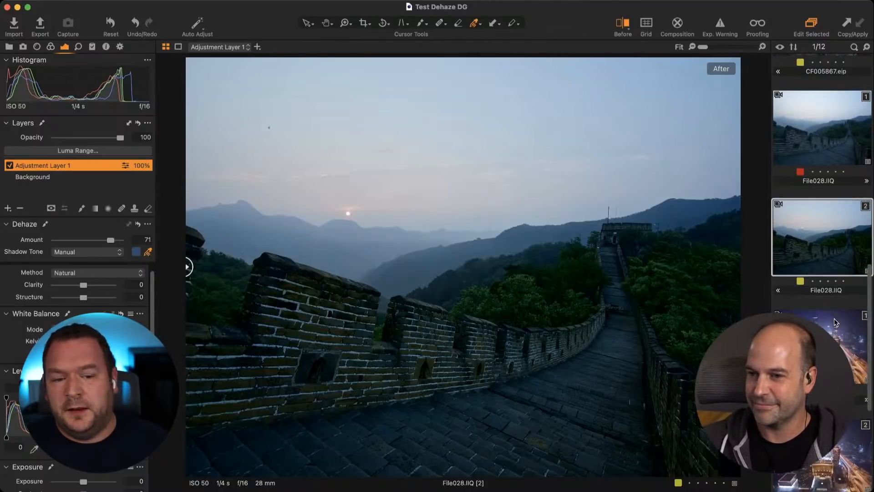
{"action": "left_click", "coordinate": [832, 334]}
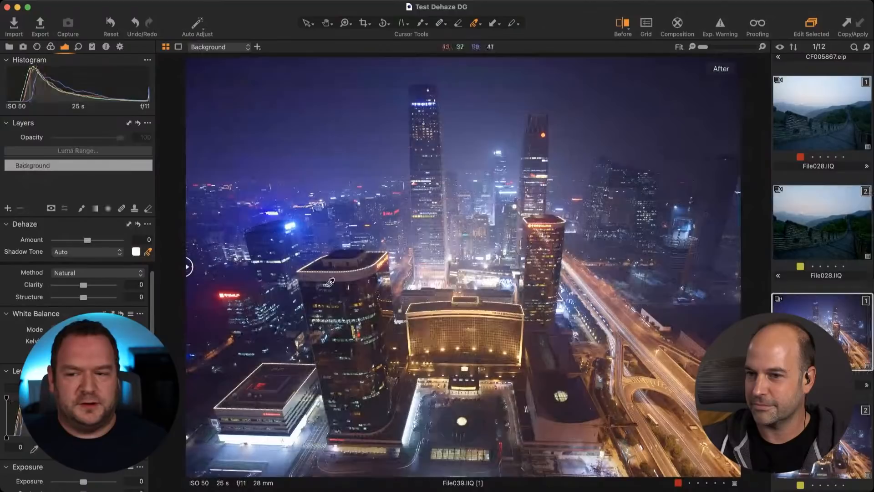
{"action": "scroll", "coordinate": [799, 255], "scroll_direction": "down", "scroll_amount": 3}
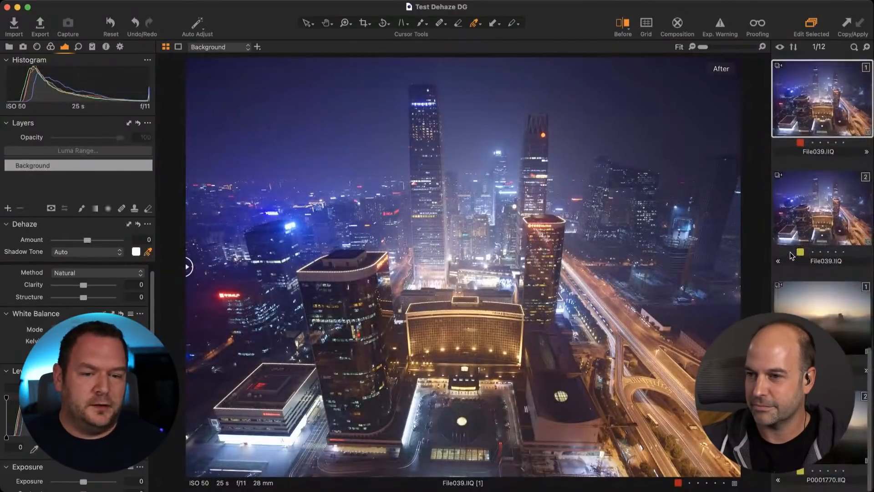
{"action": "scroll", "coordinate": [799, 255], "scroll_direction": "up", "scroll_amount": 5}
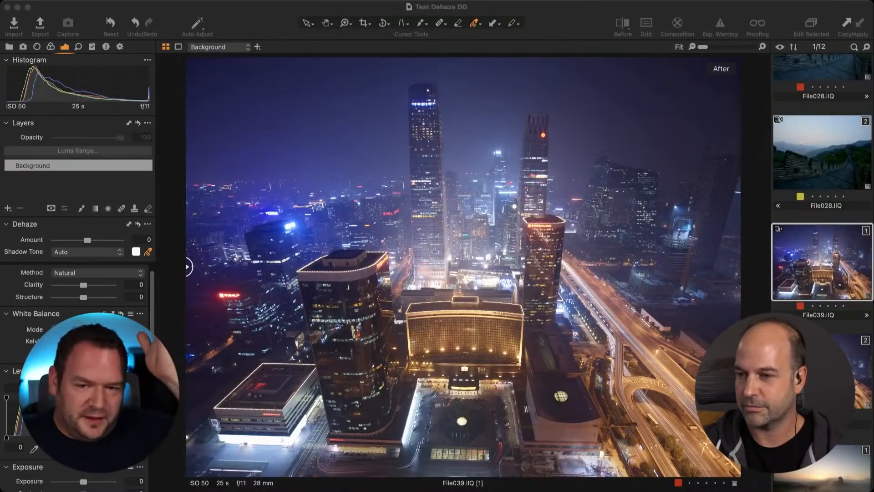
Dehaze the night skyline photo with Auto Shadow Tone, trying an Amount of 80 on the hazy towers and settling on 66
{"action": "left_click", "coordinate": [90, 241]}
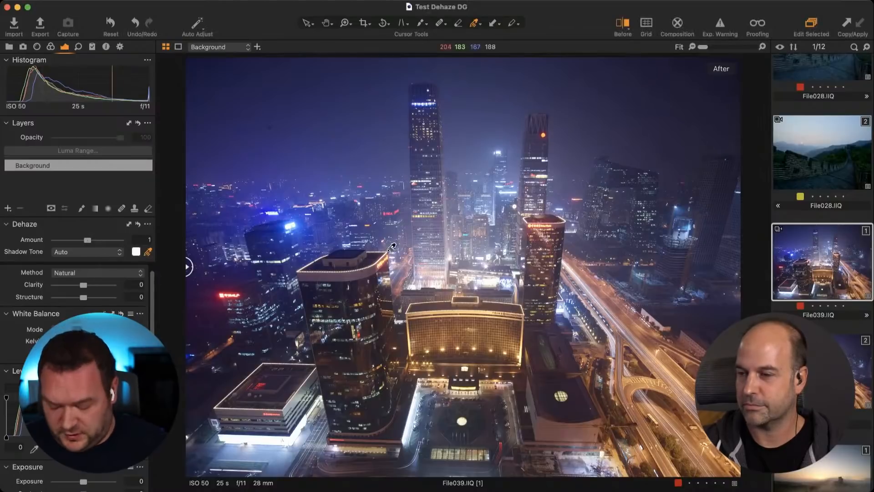
{"action": "key", "text": "z"}
{"action": "left_click", "coordinate": [470, 250]}
{"action": "left_click", "coordinate": [437, 314]}
{"action": "left_click", "coordinate": [426, 341]}
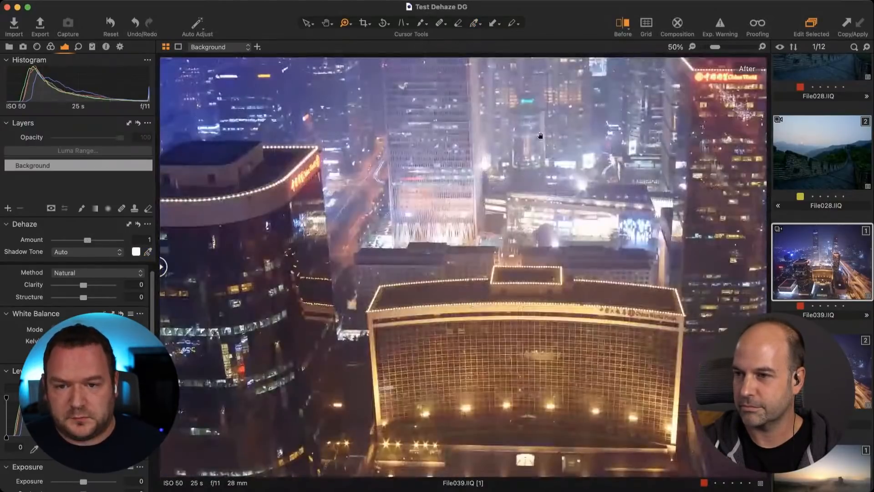
{"action": "left_click_drag", "start_coordinate": [541, 137], "coordinate": [559, 273]}
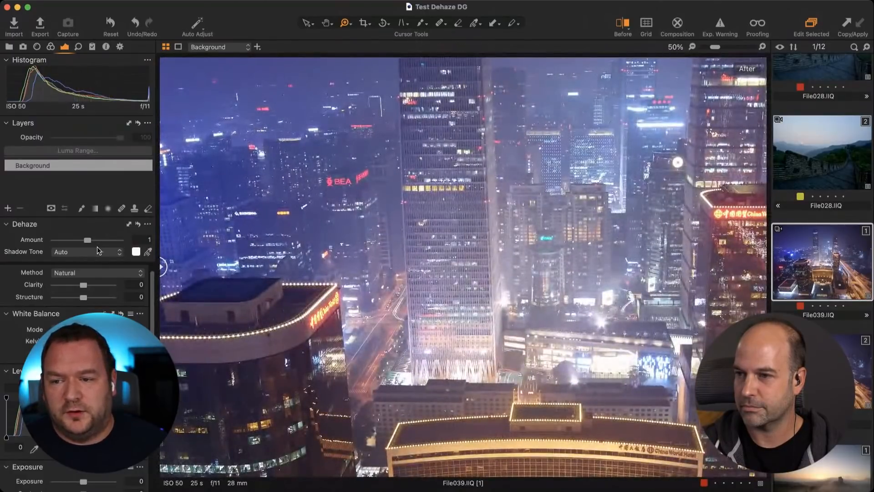
{"action": "left_click_drag", "start_coordinate": [89, 242], "coordinate": [109, 241]}
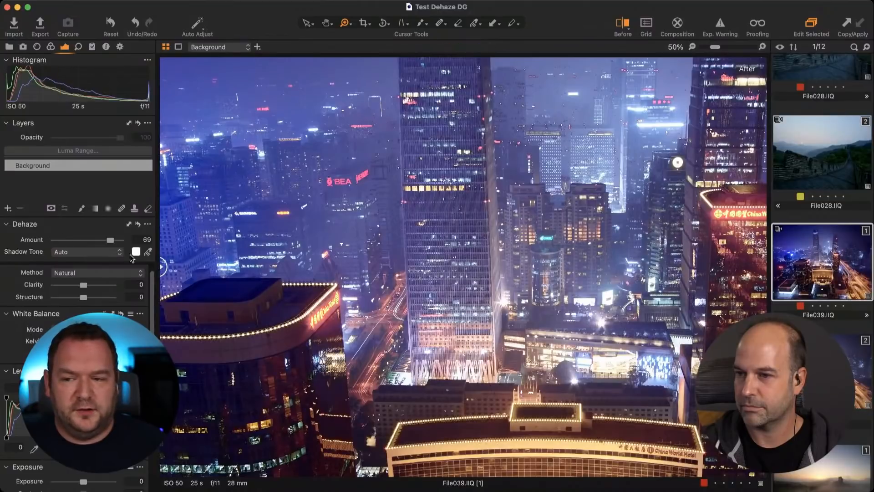
{"action": "left_click_drag", "start_coordinate": [111, 242], "coordinate": [114, 241]}
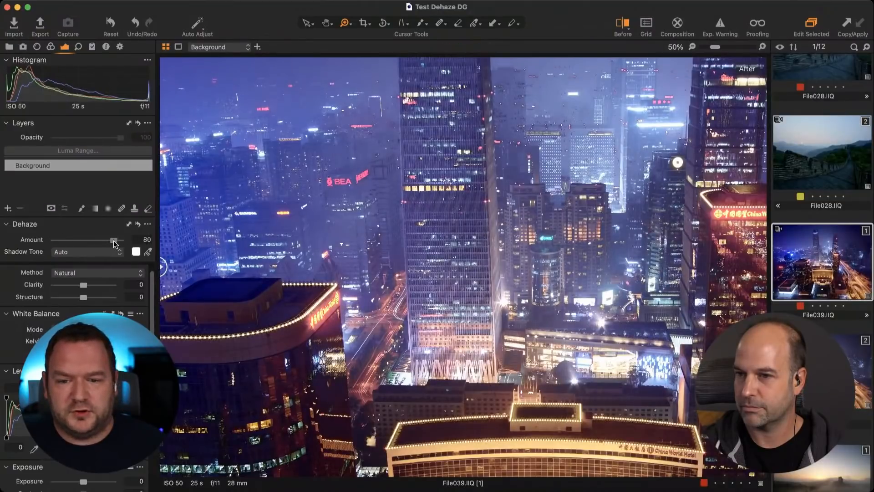
{"action": "left_click", "coordinate": [504, 284], "text": "alt"}
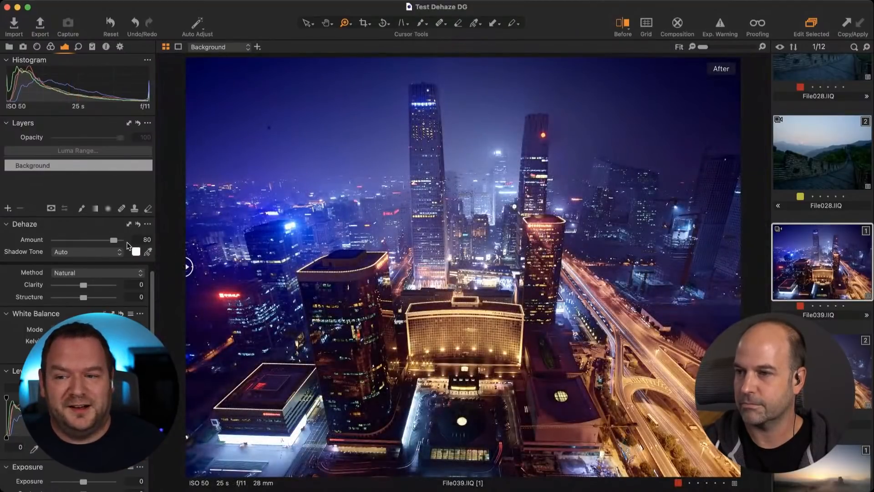
{"action": "left_click_drag", "start_coordinate": [114, 240], "coordinate": [106, 241]}
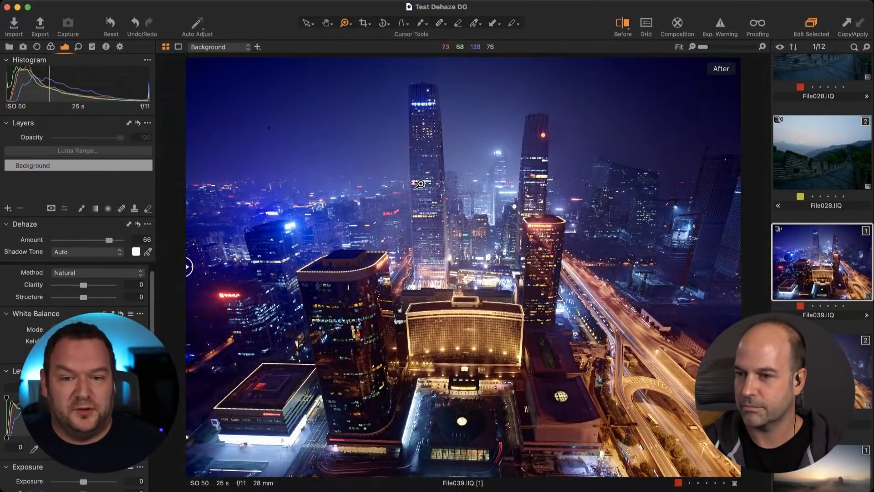
Sample the manual Dehaze Shadow Tone from the edge of the dark foreground tower, finishing with the blue-lit top of the building behind it
{"action": "scroll", "coordinate": [24, 358], "scroll_direction": "down", "scroll_amount": 2}
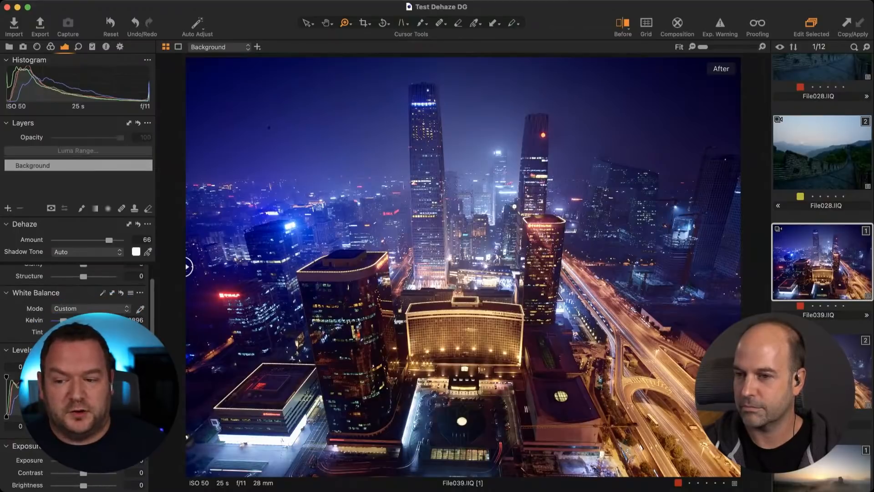
{"action": "scroll", "coordinate": [27, 360], "scroll_direction": "down", "scroll_amount": 10}
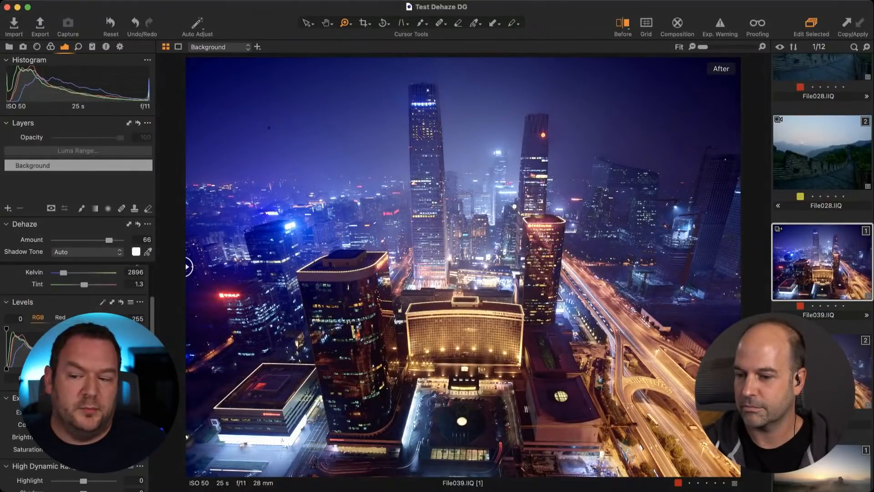
{"action": "scroll", "coordinate": [27, 360], "scroll_direction": "down", "scroll_amount": 1}
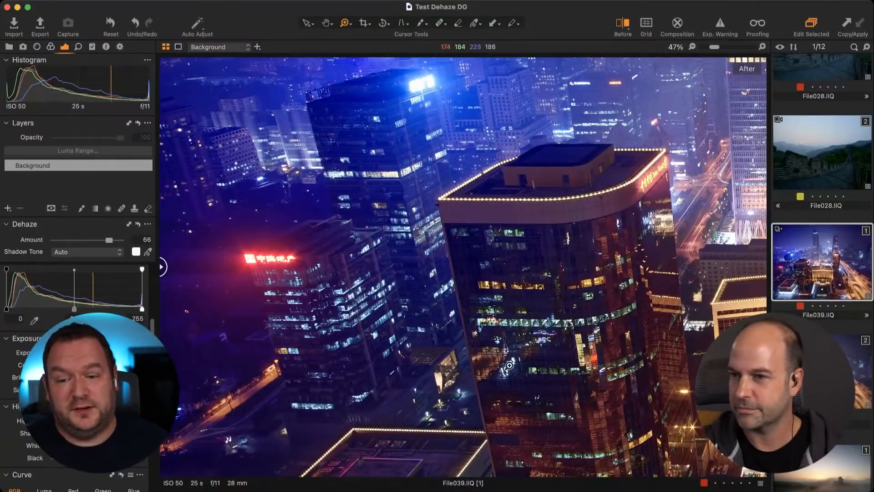
{"action": "left_click", "coordinate": [148, 252]}
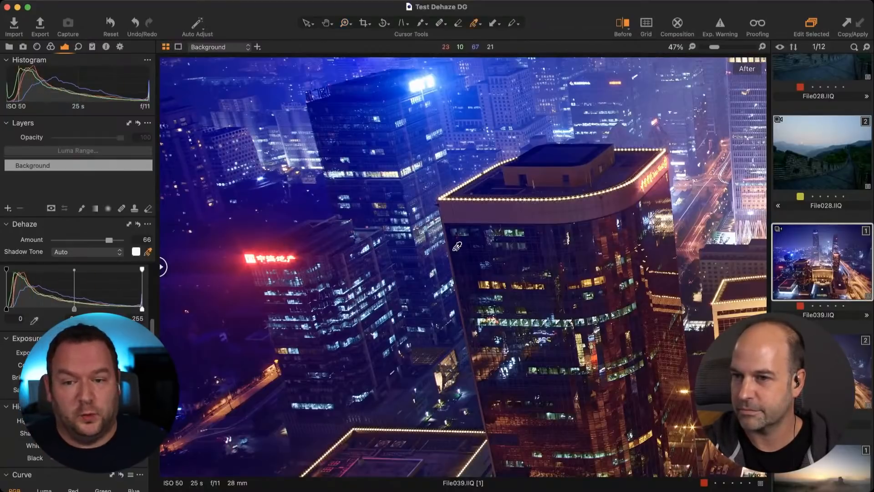
{"action": "left_click", "coordinate": [443, 264]}
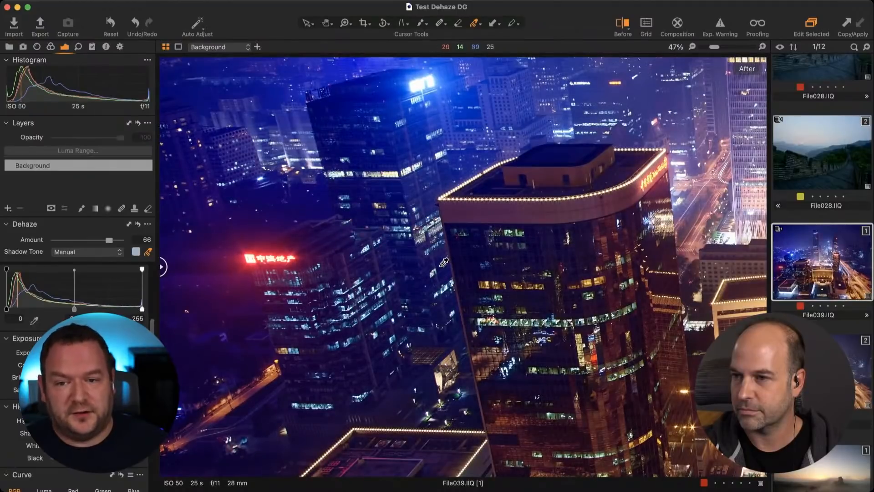
{"action": "left_click", "coordinate": [379, 91]}
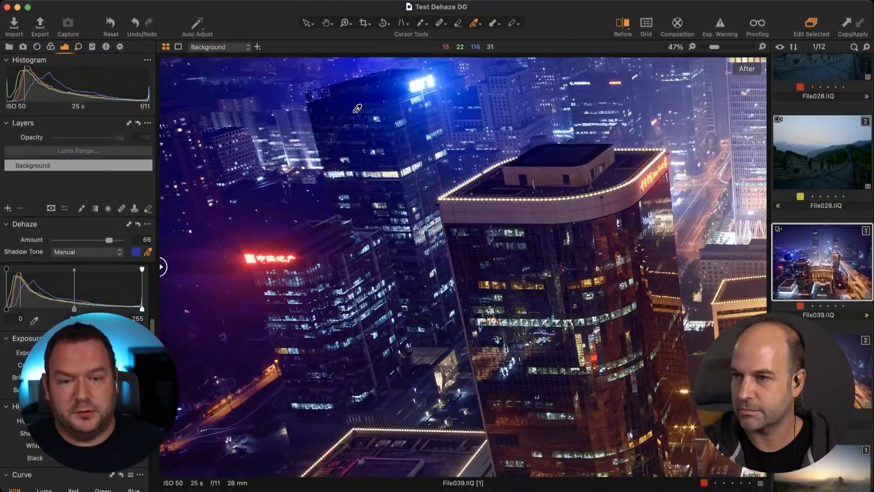
Compare both File039.IIQ variants side by side, examining the dehazed towers and city lights at full view and close up
{"action": "left_click", "coordinate": [823, 371], "text": "super"}
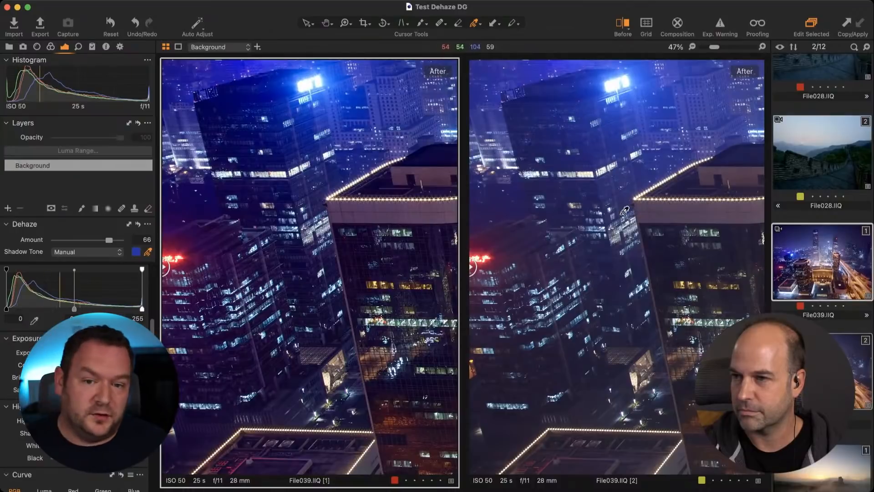
{"action": "key", "text": "z"}
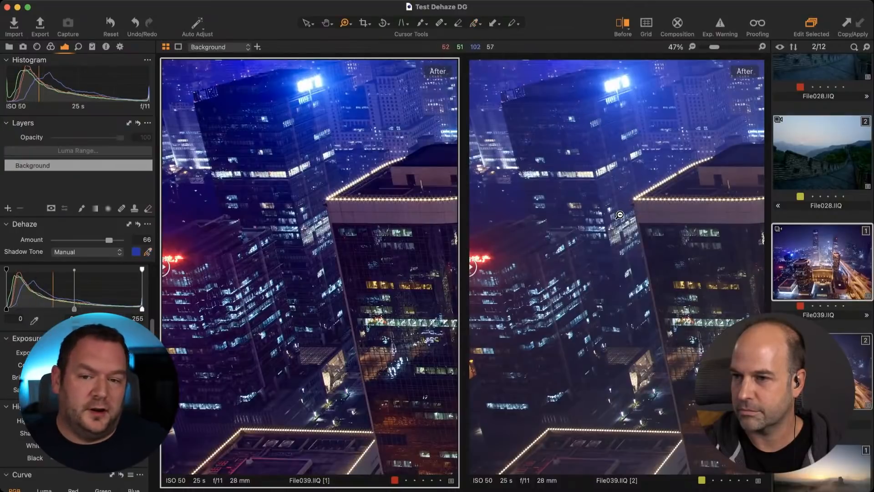
{"action": "left_click", "coordinate": [620, 215], "text": "alt"}
{"action": "left_click", "coordinate": [630, 245], "text": "alt"}
{"action": "left_click", "coordinate": [627, 275], "text": "alt"}
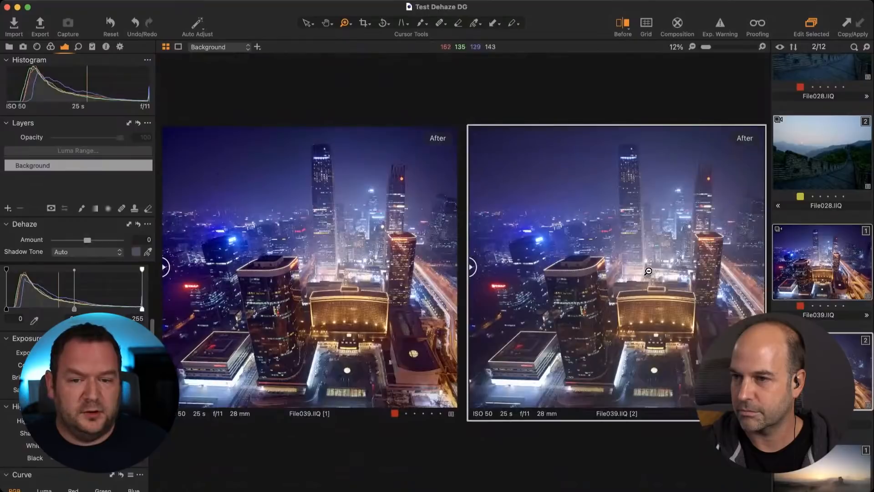
{"action": "left_click", "coordinate": [564, 262], "text": "alt"}
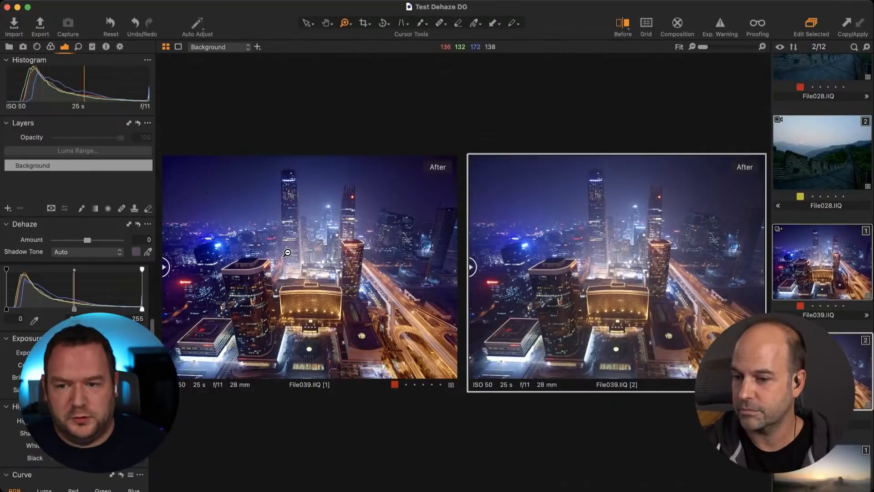
{"action": "left_click", "coordinate": [305, 264]}
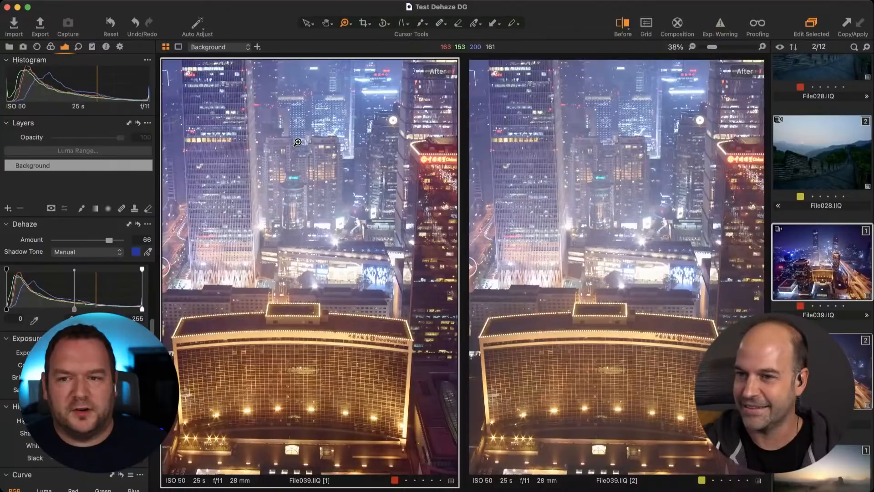
{"action": "left_click", "coordinate": [379, 178], "text": "alt"}
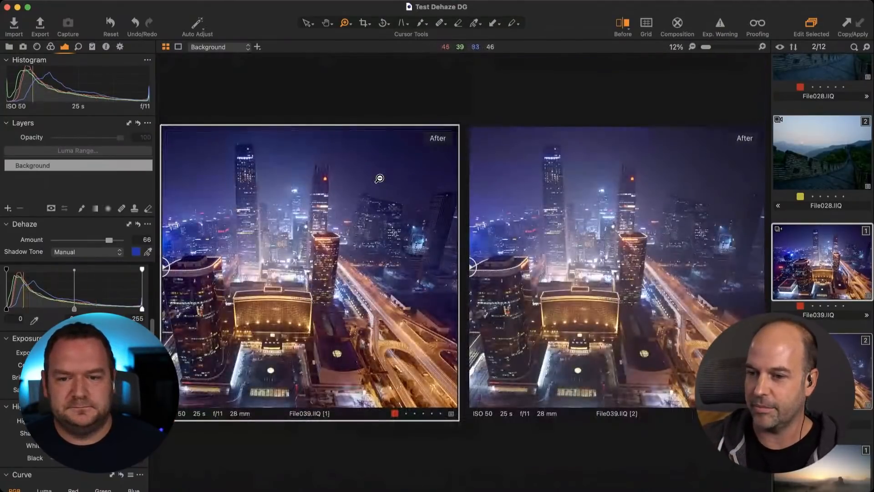
{"action": "left_click", "coordinate": [364, 195], "text": "alt"}
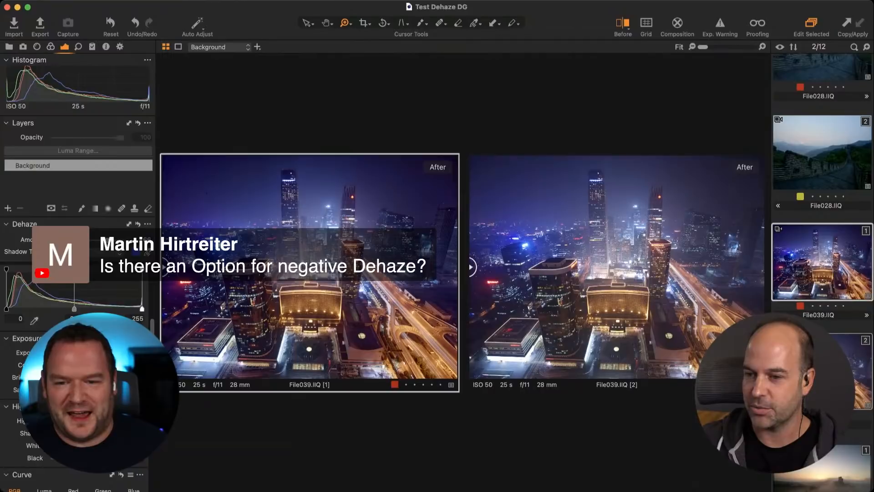
Set the first night skyline variant's Dehaze Amount to -81 and sample the Shadow Tone from the highway, then several hazy areas around the towers
{"action": "left_click_drag", "start_coordinate": [109, 240], "coordinate": [58, 239]}
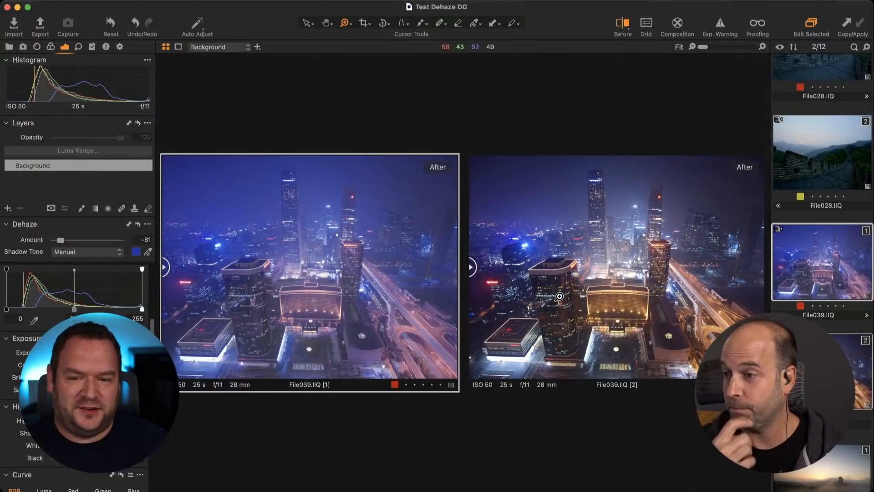
{"action": "left_click", "coordinate": [148, 252]}
{"action": "left_click", "coordinate": [405, 299]}
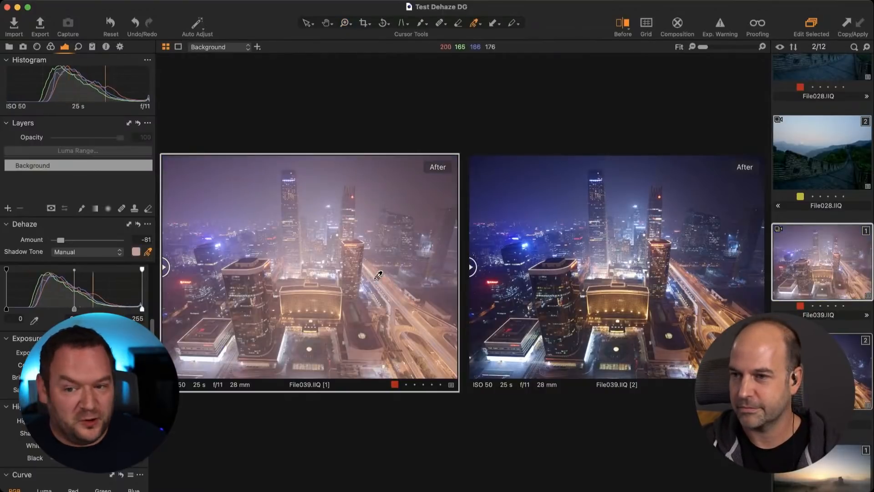
{"action": "left_click", "coordinate": [324, 196]}
{"action": "left_click", "coordinate": [310, 234]}
{"action": "left_click", "coordinate": [384, 205]}
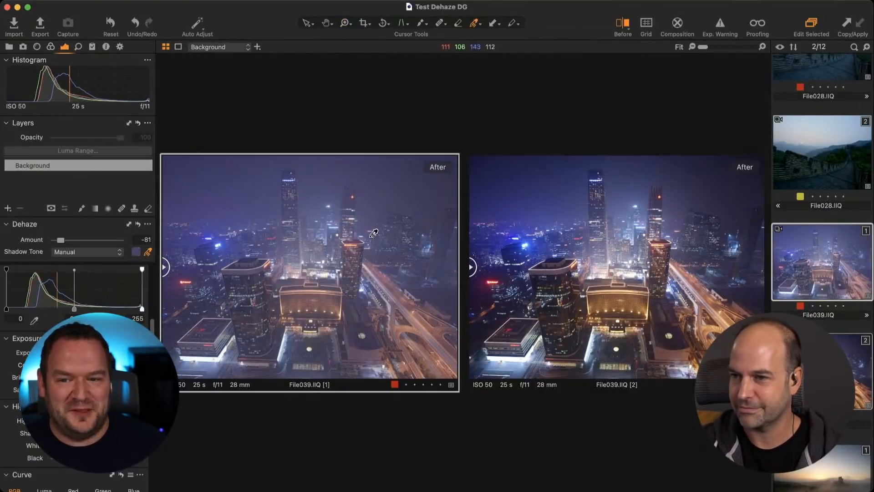
{"action": "left_click", "coordinate": [374, 234]}
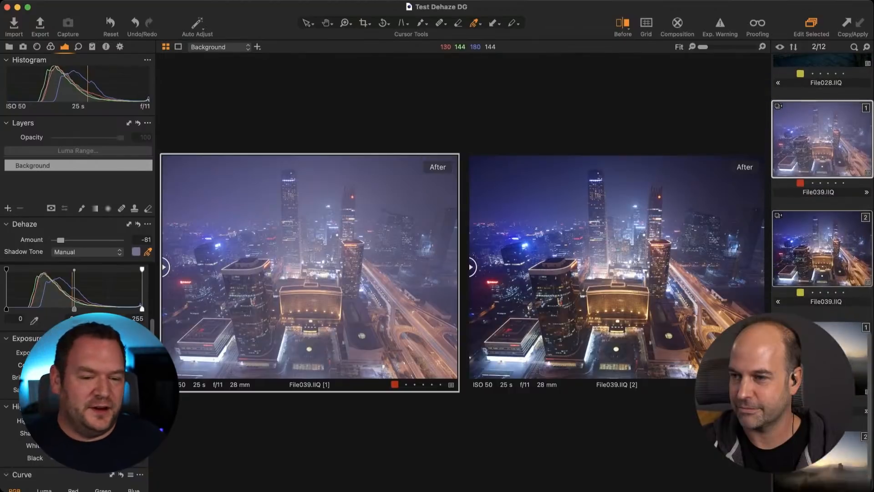
Open the first P0001770.IIQ variant and try Dehaze Amounts of 61 and -71 with Auto Shadow Tone, settling on 66
{"action": "scroll", "coordinate": [820, 337], "scroll_direction": "down", "scroll_amount": 2}
{"action": "left_click", "coordinate": [820, 335]}
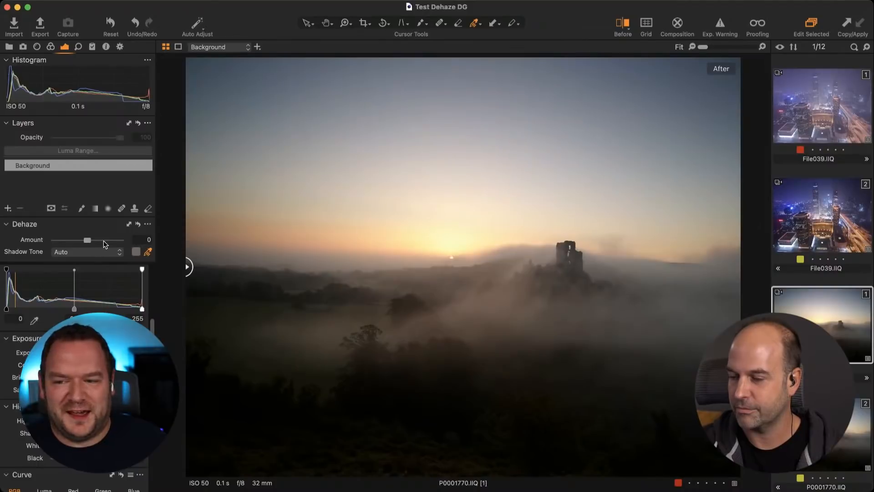
{"action": "left_click_drag", "start_coordinate": [103, 241], "coordinate": [109, 241]}
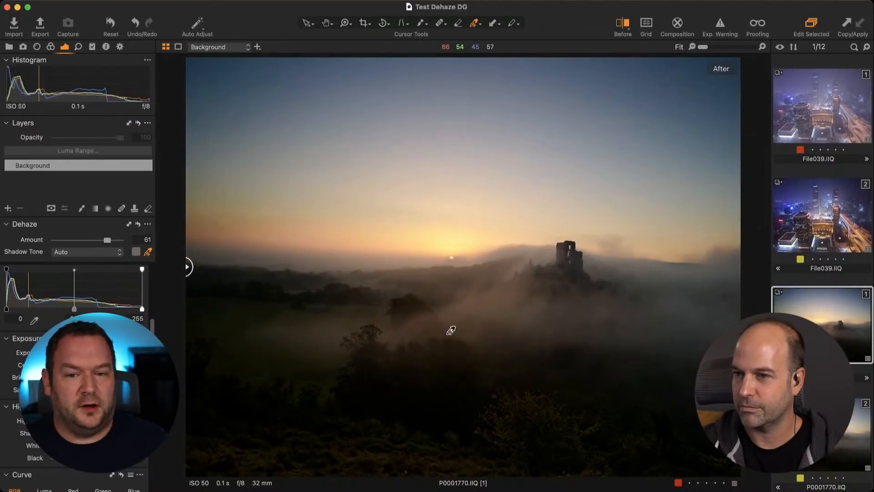
{"action": "left_click_drag", "start_coordinate": [107, 241], "coordinate": [64, 244]}
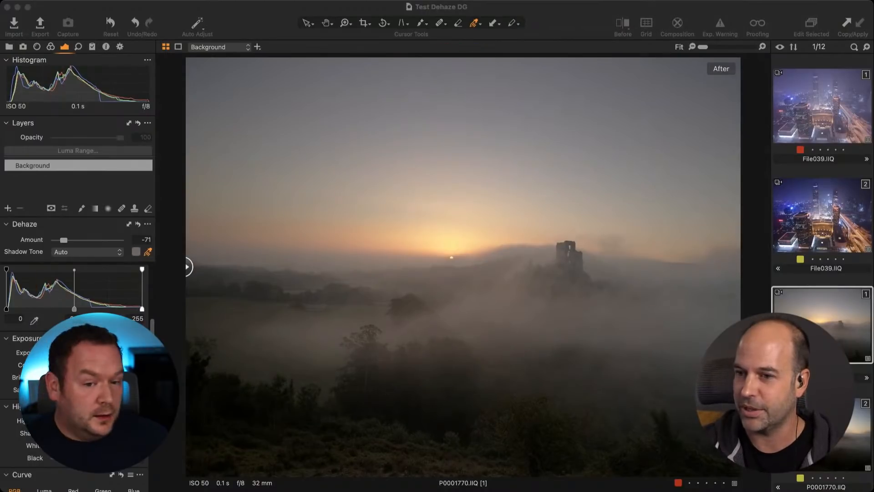
{"action": "left_click_drag", "start_coordinate": [64, 240], "coordinate": [108, 240]}
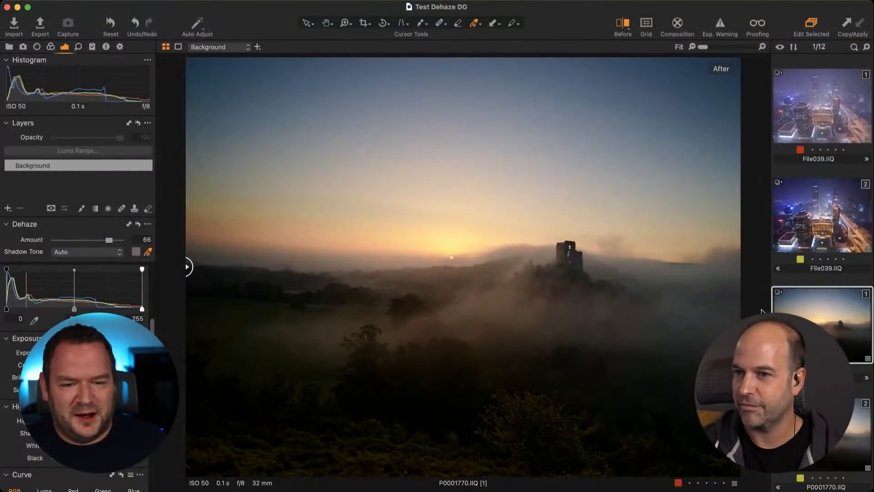
Add a new adjustment layer to the misty castle photo and set its Dehaze Amount to -56
{"action": "left_click", "coordinate": [9, 208]}
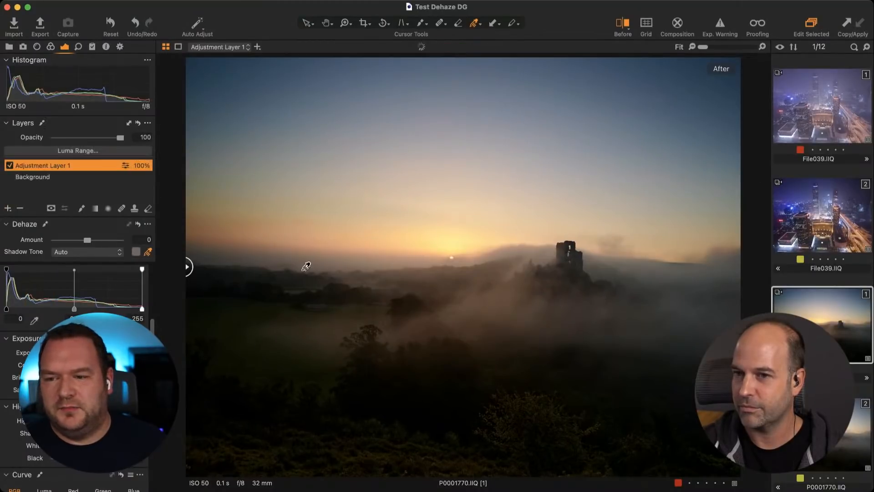
{"action": "left_click_drag", "start_coordinate": [89, 240], "coordinate": [66, 241]}
Brush the adjustment layer's mask with an enlarged brush over the misty valley and dark foreground on both sides of the castle photo
{"action": "key", "text": "b"}
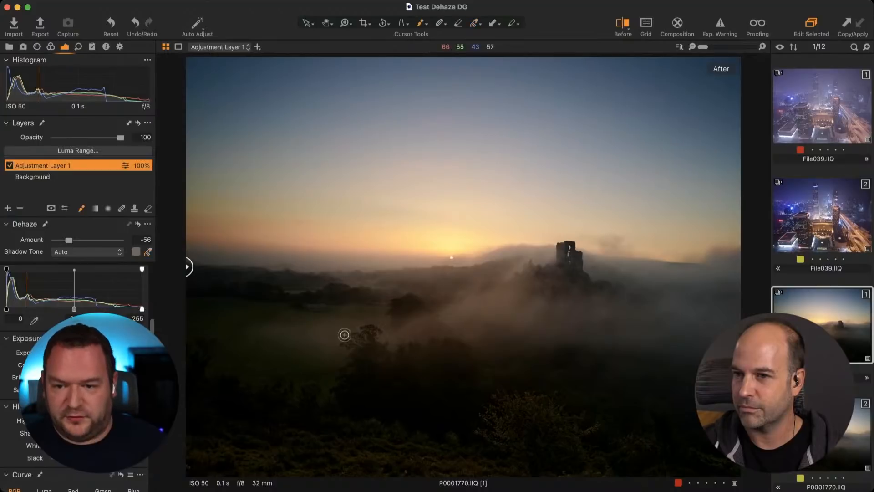
{"action": "key", "text": "bracketright"}
{"action": "key", "text": "bracketright"}
{"action": "key", "text": "bracketright"}
{"action": "key", "text": "bracketright"}
{"action": "key", "text": "bracketright"}
{"action": "key", "text": "bracketright"}
{"action": "key", "text": "bracketright"}
{"action": "key", "text": "bracketright"}
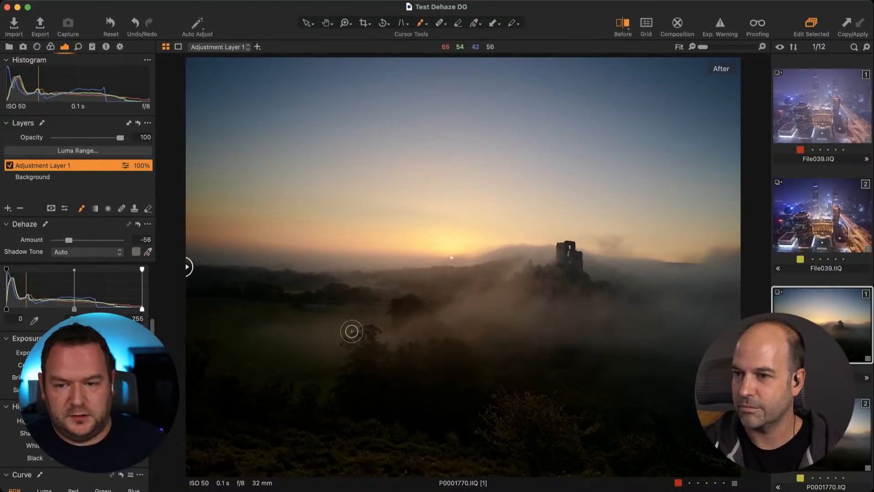
{"action": "right_click", "coordinate": [351, 332]}
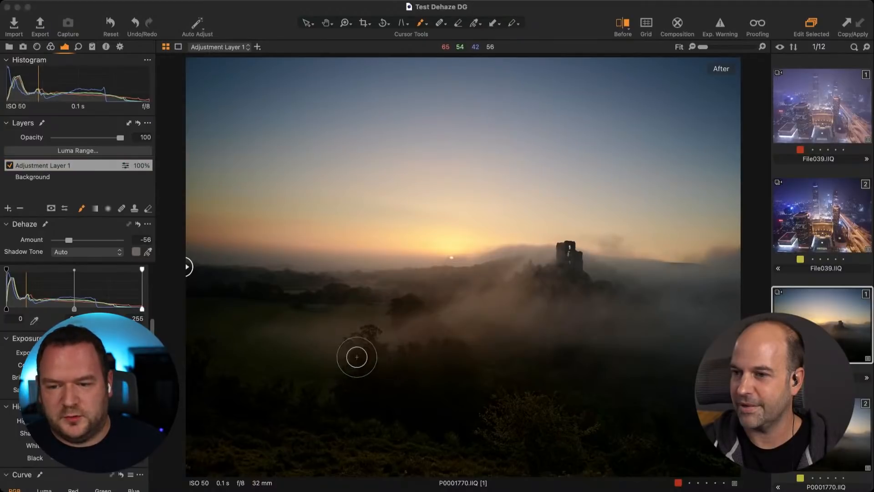
{"action": "left_click", "coordinate": [233, 316]}
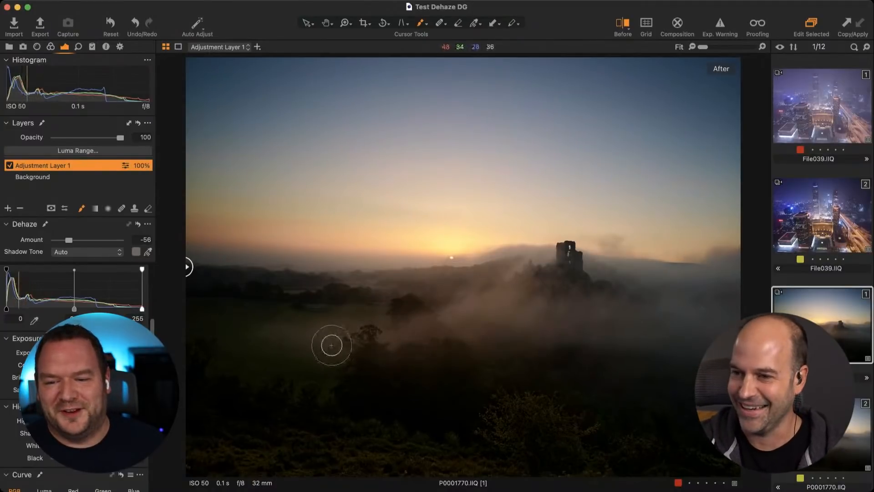
{"action": "key", "text": "]"}
{"action": "key", "text": "]"}
{"action": "key", "text": "]"}
{"action": "key", "text": "]"}
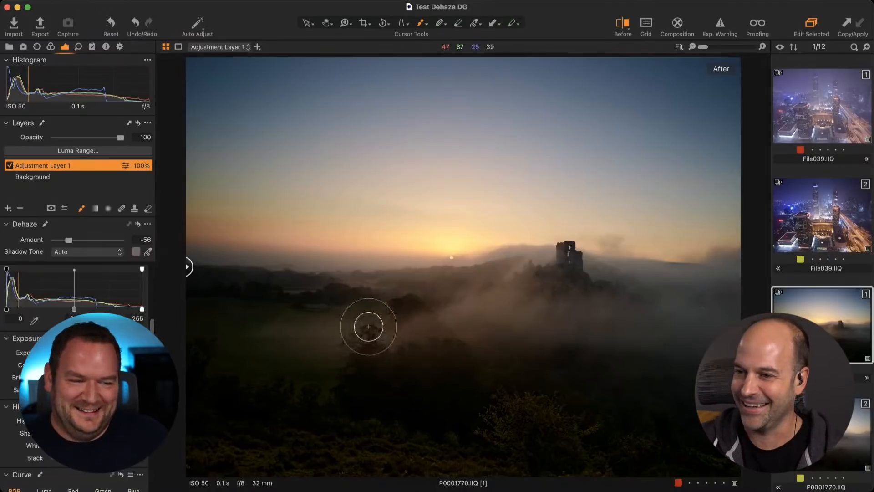
{"action": "mouse_move", "coordinate": [189, 353]}
{"action": "left_mouse_down"}
{"action": "mouse_move", "coordinate": [189, 313]}
{"action": "mouse_move", "coordinate": [480, 317]}
{"action": "mouse_move", "coordinate": [328, 373]}
{"action": "left_mouse_up"}
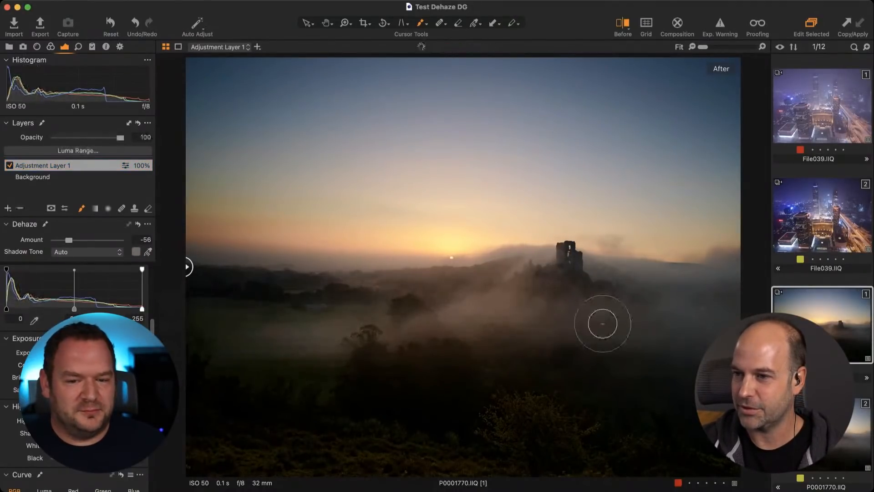
{"action": "mouse_move", "coordinate": [603, 323]}
{"action": "left_mouse_down"}
{"action": "mouse_move", "coordinate": [723, 326]}
{"action": "mouse_move", "coordinate": [724, 296]}
{"action": "mouse_move", "coordinate": [370, 310]}
{"action": "mouse_move", "coordinate": [403, 297]}
{"action": "mouse_move", "coordinate": [306, 284]}
{"action": "mouse_move", "coordinate": [191, 289]}
{"action": "left_mouse_up"}
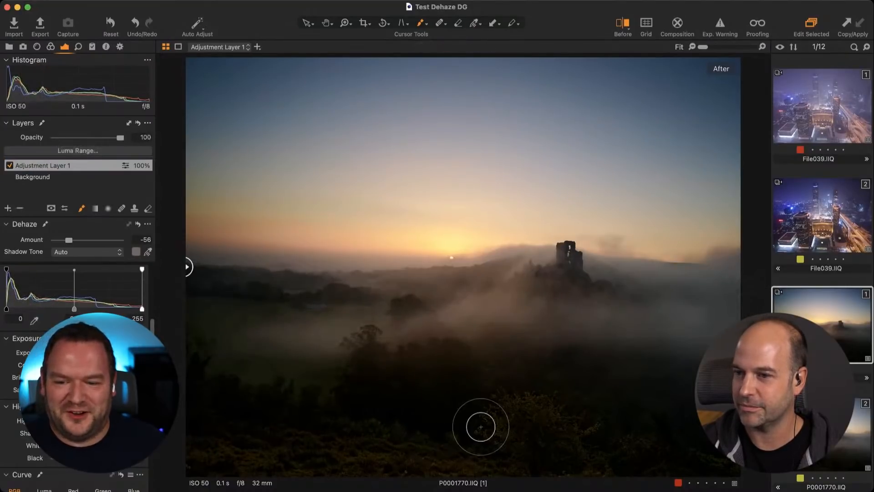
{"action": "mouse_move", "coordinate": [531, 355]}
{"action": "left_mouse_down"}
{"action": "mouse_move", "coordinate": [636, 406]}
{"action": "mouse_move", "coordinate": [614, 397]}
{"action": "mouse_move", "coordinate": [682, 357]}
{"action": "mouse_move", "coordinate": [720, 358]}
{"action": "left_mouse_up"}
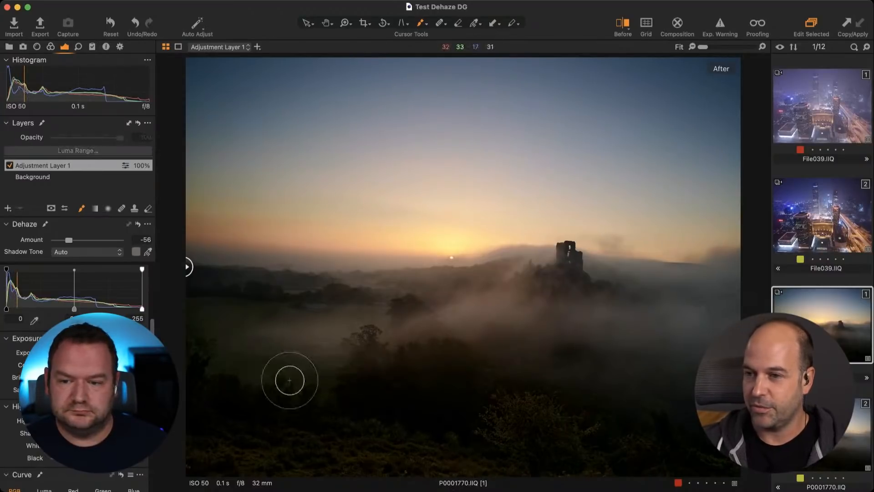
{"action": "left_click_drag", "start_coordinate": [289, 381], "coordinate": [229, 403]}
{"action": "left_click_drag", "start_coordinate": [383, 288], "coordinate": [237, 304]}
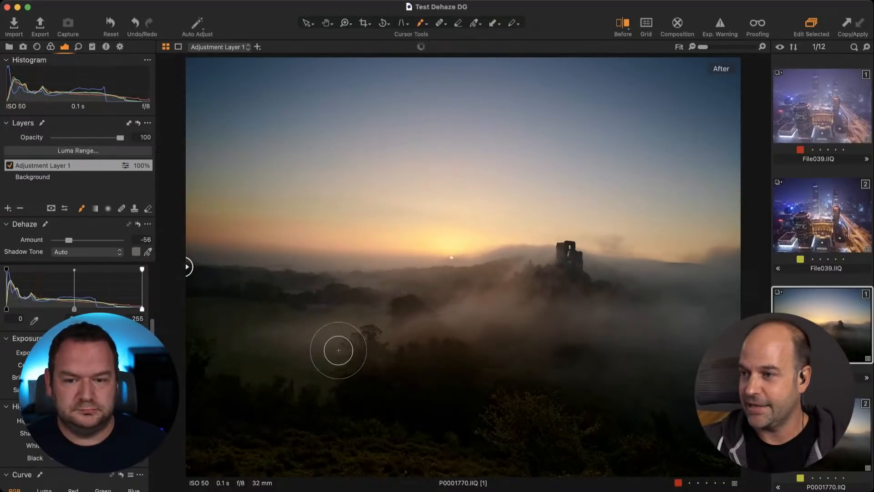
{"action": "mouse_move", "coordinate": [654, 387]}
{"action": "left_mouse_down"}
{"action": "mouse_move", "coordinate": [726, 387]}
{"action": "mouse_move", "coordinate": [589, 370]}
{"action": "mouse_move", "coordinate": [556, 404]}
{"action": "left_mouse_up"}
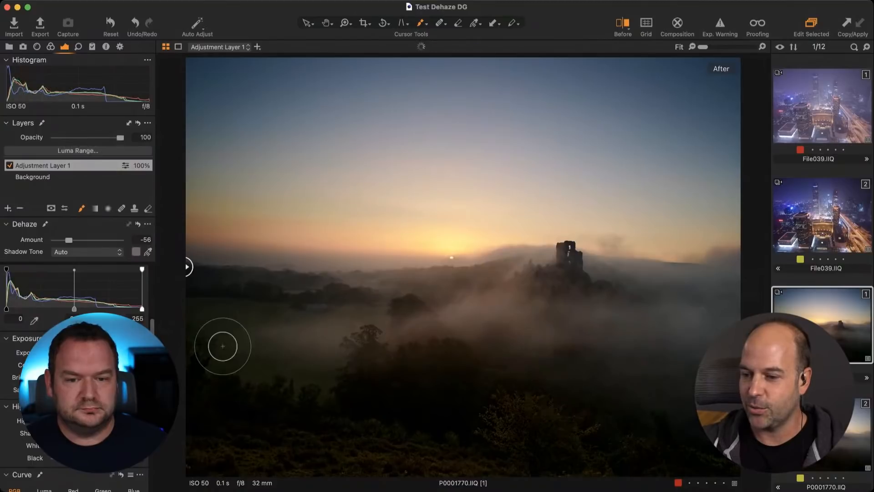
{"action": "mouse_move", "coordinate": [218, 413]}
{"action": "left_mouse_down"}
{"action": "mouse_move", "coordinate": [250, 380]}
{"action": "mouse_move", "coordinate": [199, 413]}
{"action": "left_mouse_up"}
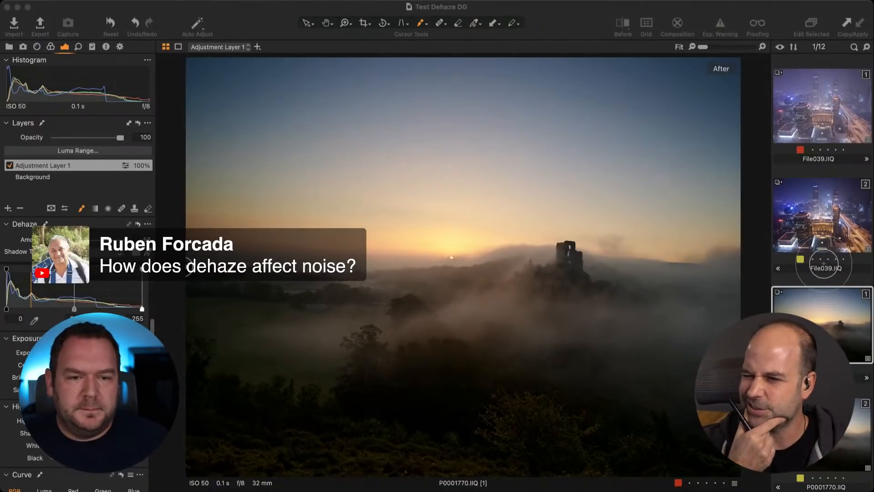
Select the second File039.IIQ variant, set its Dehaze Amount to 89 and inspect the dark sky around the towers for noise
{"action": "left_click", "coordinate": [824, 203]}
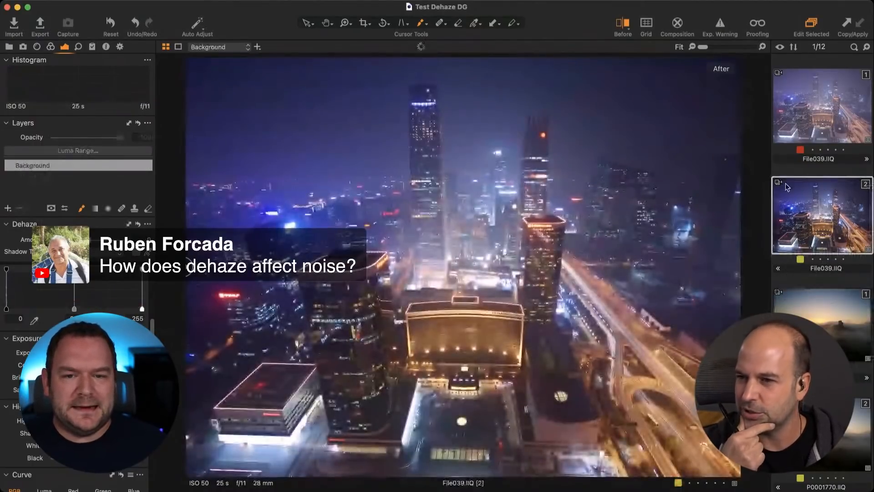
{"action": "key", "text": "z"}
{"action": "left_click_drag", "start_coordinate": [531, 121], "coordinate": [667, 244]}
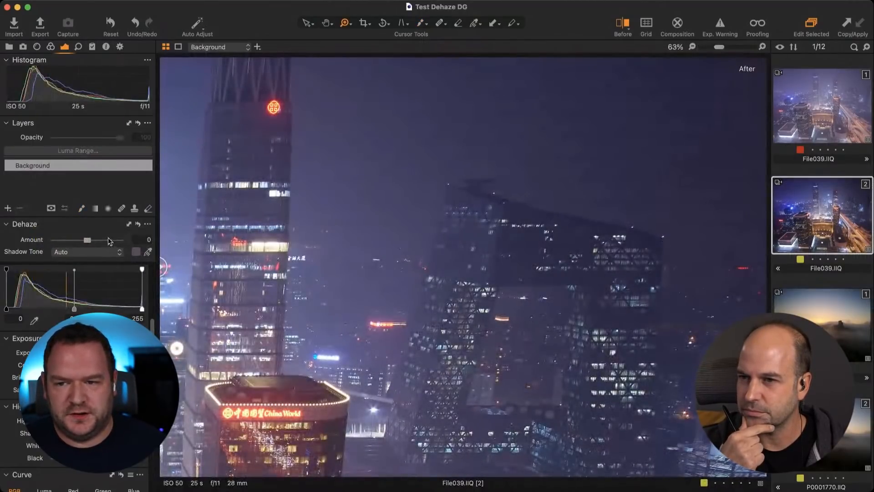
{"action": "left_click", "coordinate": [116, 240]}
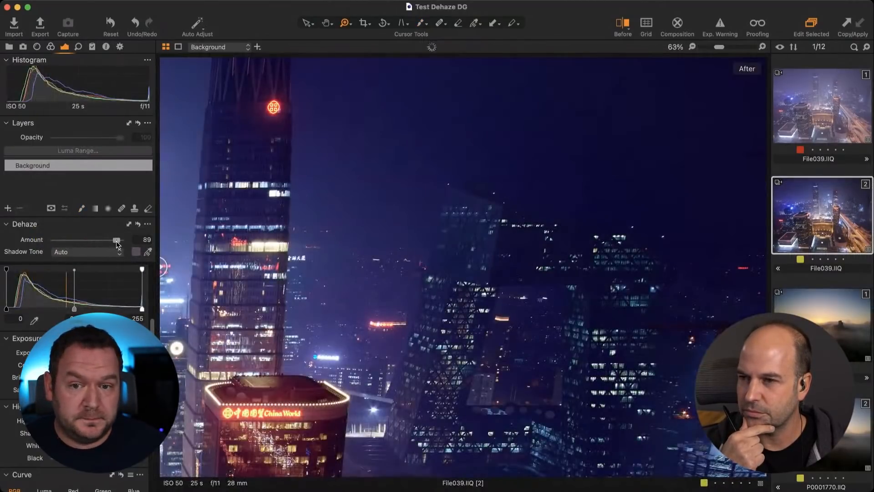
{"action": "left_click_drag", "start_coordinate": [521, 202], "coordinate": [421, 324]}
{"action": "left_click", "coordinate": [448, 246]}
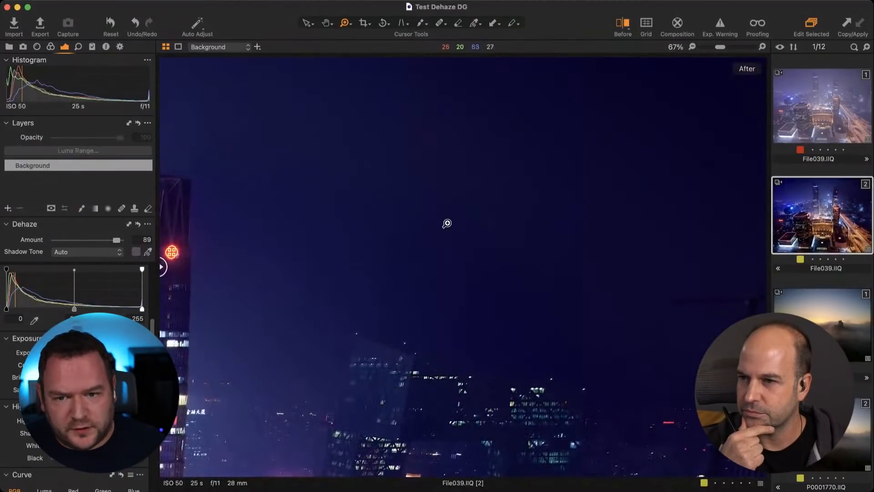
{"action": "left_click", "coordinate": [433, 295], "text": "alt"}
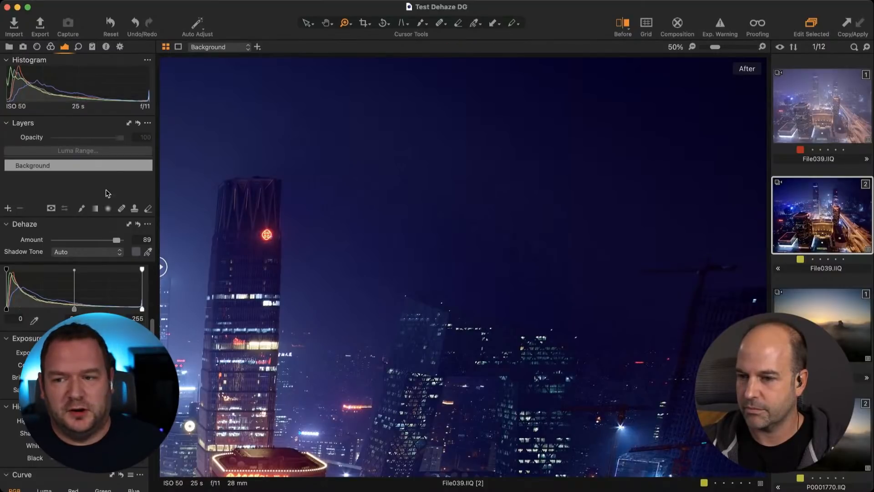
Try a Dehaze Amount of 95 on the night skyline, check the whole image and settle on 38
{"action": "mouse_move", "coordinate": [108, 234]}
{"action": "left_mouse_down"}
{"action": "mouse_move", "coordinate": [87, 240]}
{"action": "mouse_move", "coordinate": [119, 241]}
{"action": "left_mouse_up"}
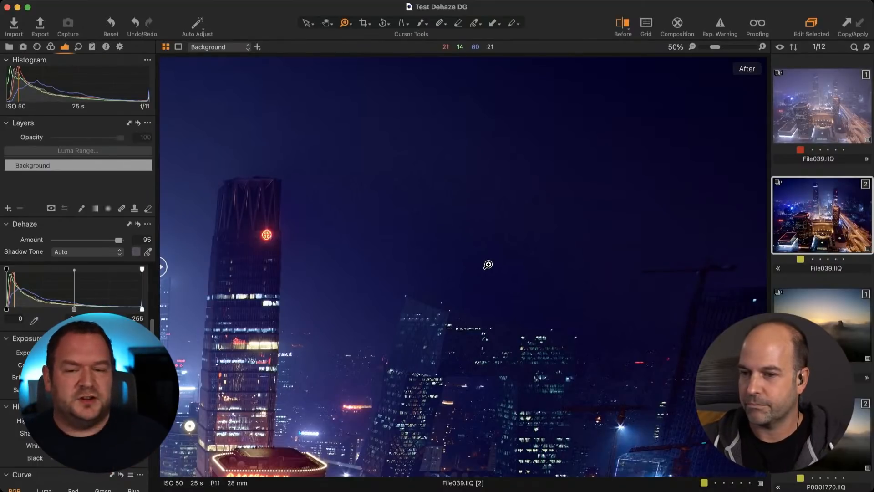
{"action": "left_click", "coordinate": [496, 235], "text": "alt"}
{"action": "left_click", "coordinate": [497, 235], "text": "alt"}
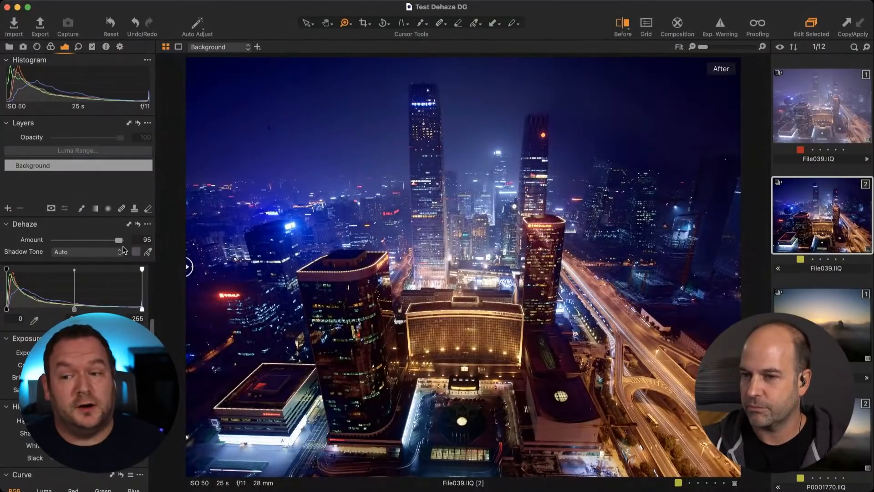
{"action": "left_click_drag", "start_coordinate": [120, 240], "coordinate": [100, 246]}
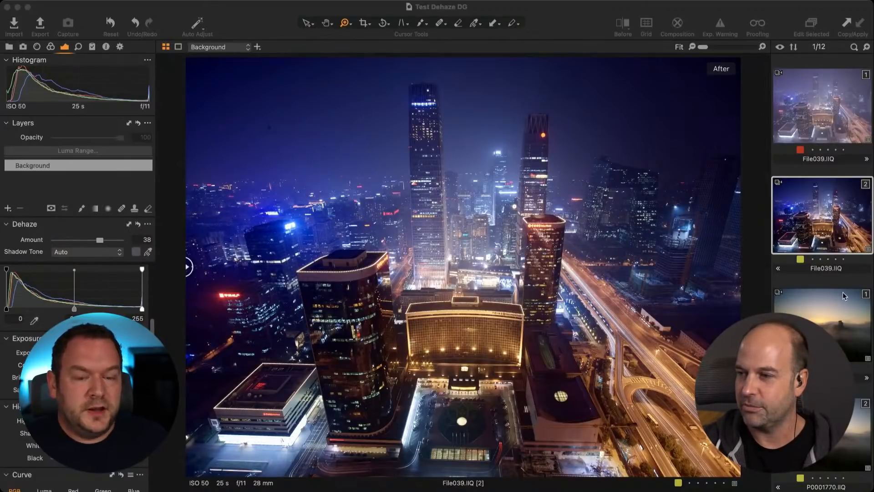
View the first variant of the misty mountain photo CF004588.IIQ, followed by the first variant of CF002591.IIQ
{"action": "scroll", "coordinate": [840, 283], "scroll_direction": "down", "scroll_amount": 5}
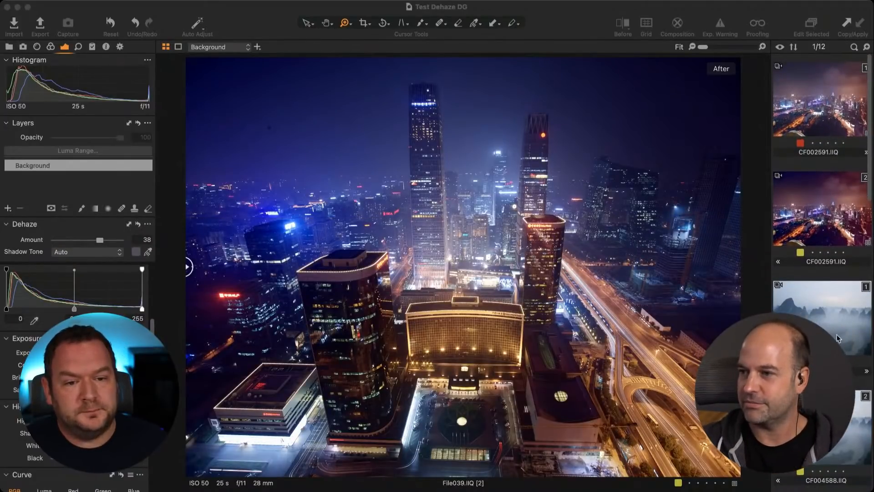
{"action": "left_click", "coordinate": [811, 319]}
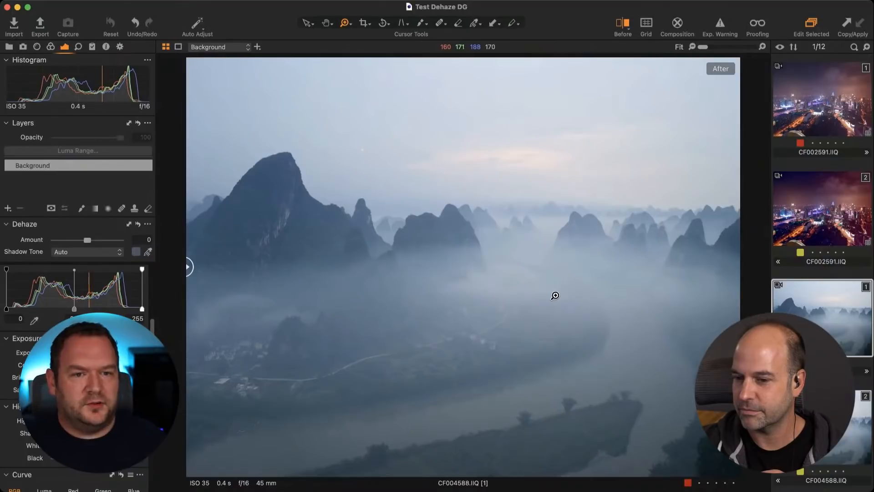
{"action": "left_click", "coordinate": [829, 129]}
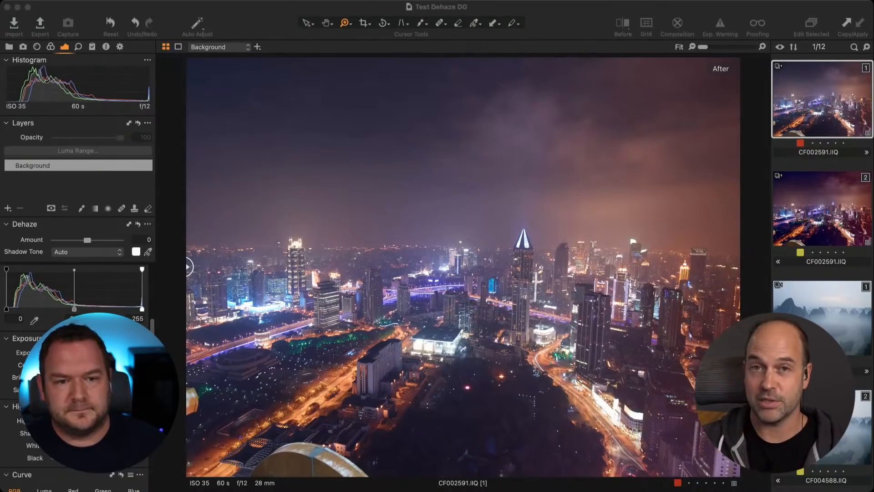
Open the second CF002591.IIQ variant and lower its Dehaze Amount to 28
{"action": "left_click", "coordinate": [802, 203]}
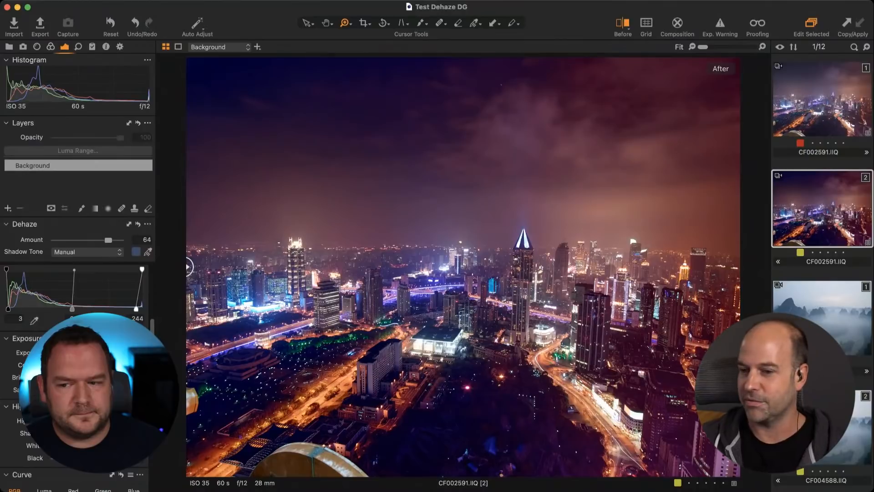
{"action": "scroll", "coordinate": [76, 365], "scroll_direction": "down", "scroll_amount": 1}
{"action": "scroll", "coordinate": [76, 364], "scroll_direction": "down", "scroll_amount": 2}
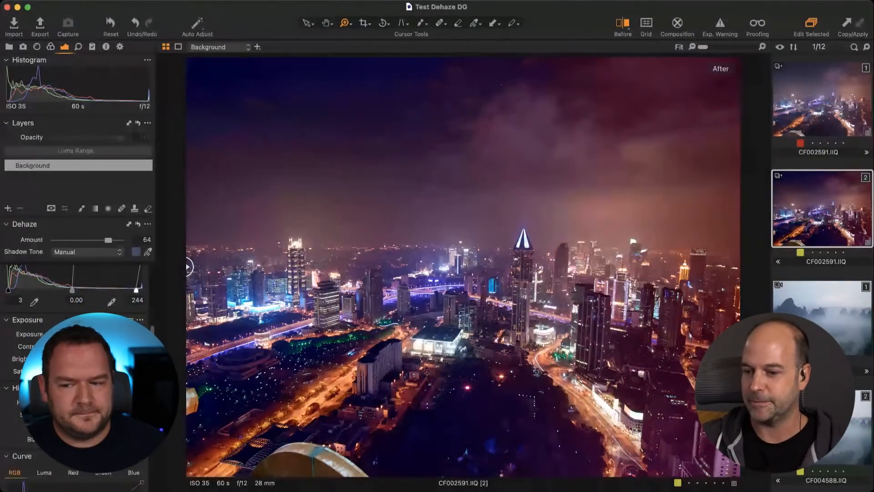
{"action": "scroll", "coordinate": [76, 364], "scroll_direction": "down", "scroll_amount": 15}
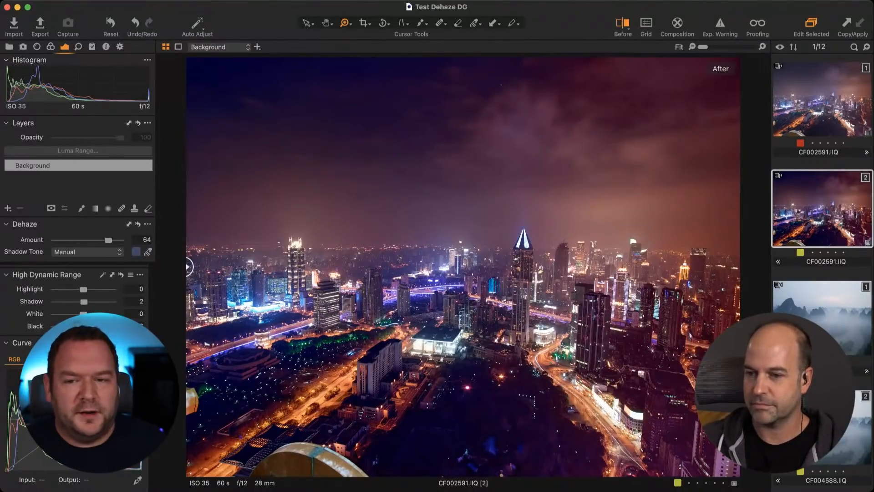
{"action": "left_click_drag", "start_coordinate": [108, 243], "coordinate": [97, 241]}
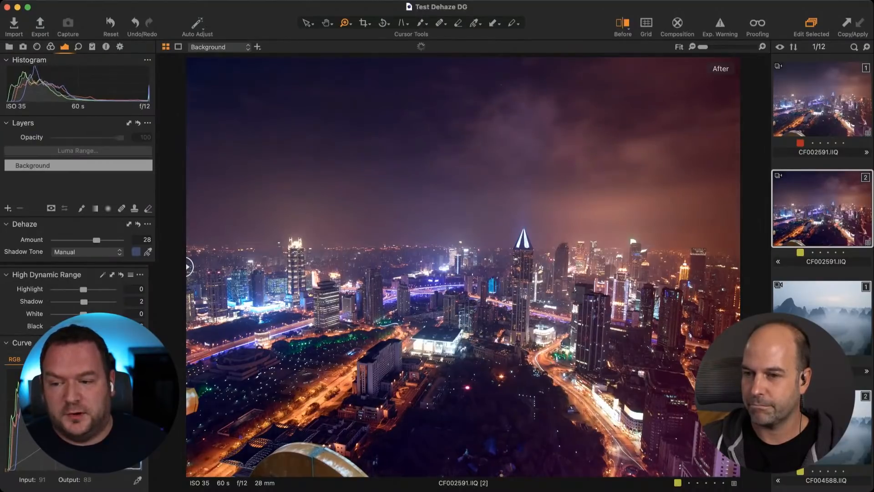
Set the RGB Levels shadow point to 6 and the midtone to -0.02 for the night city photo
{"action": "scroll", "coordinate": [77, 364], "scroll_direction": "down", "scroll_amount": 5}
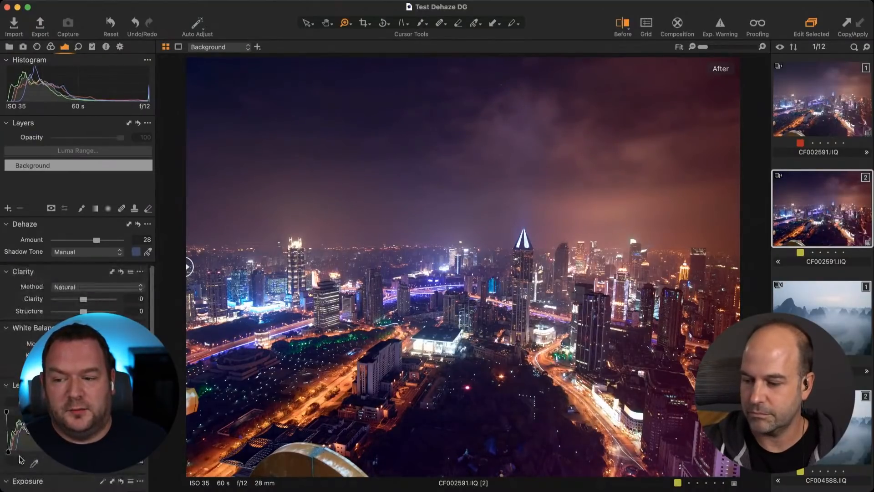
{"action": "left_click_drag", "start_coordinate": [8, 451], "coordinate": [10, 453]}
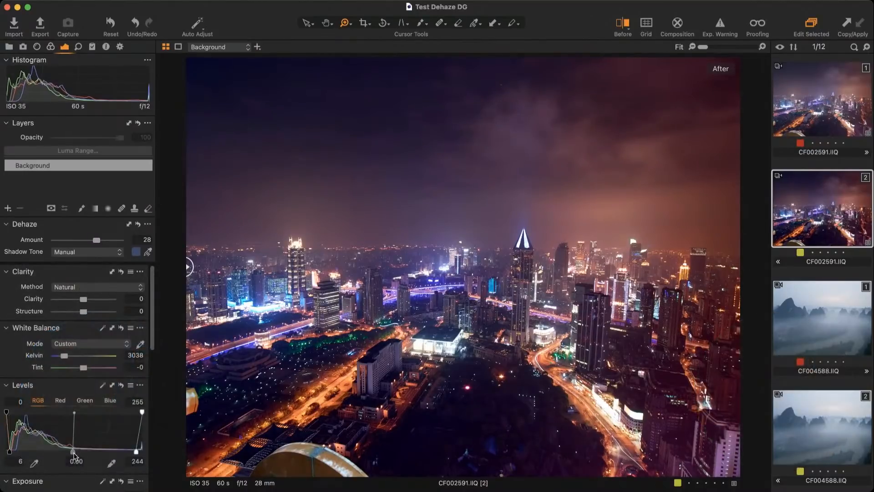
{"action": "left_click_drag", "start_coordinate": [73, 452], "coordinate": [74, 452]}
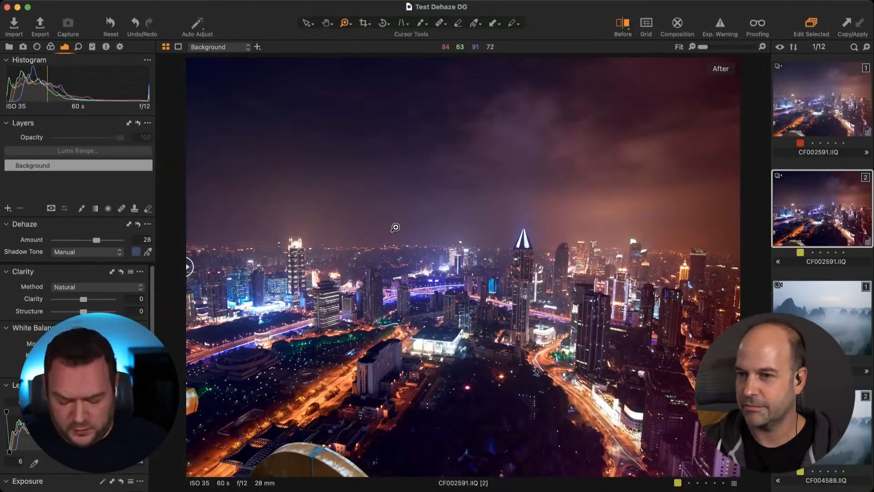
Set the High Dynamic Range Highlight to -50 and White to -74, and inspect the brightly lit building close up
{"action": "left_click_drag", "start_coordinate": [338, 202], "coordinate": [609, 392]}
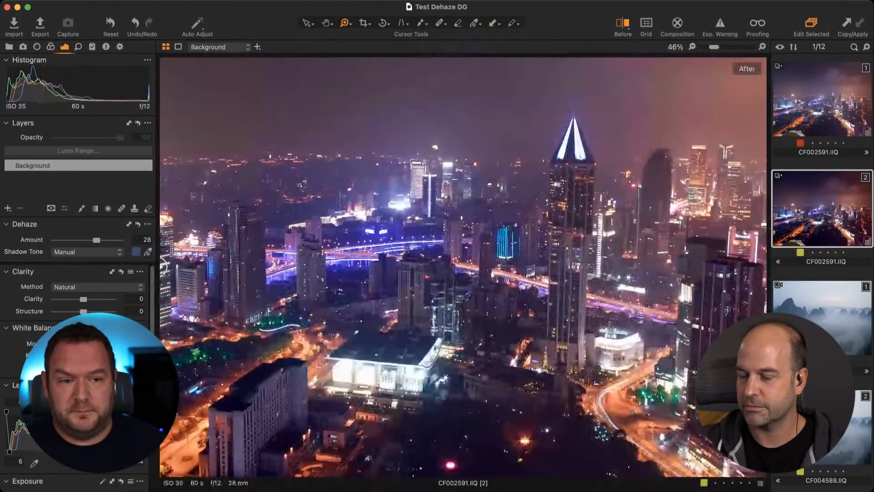
{"action": "scroll", "coordinate": [77, 369], "scroll_direction": "down", "scroll_amount": 5}
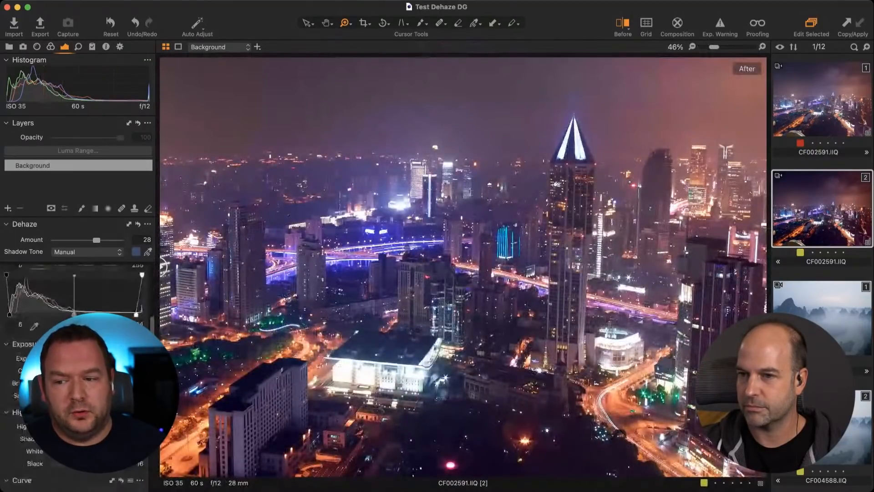
{"action": "scroll", "coordinate": [77, 319], "scroll_direction": "down", "scroll_amount": 2}
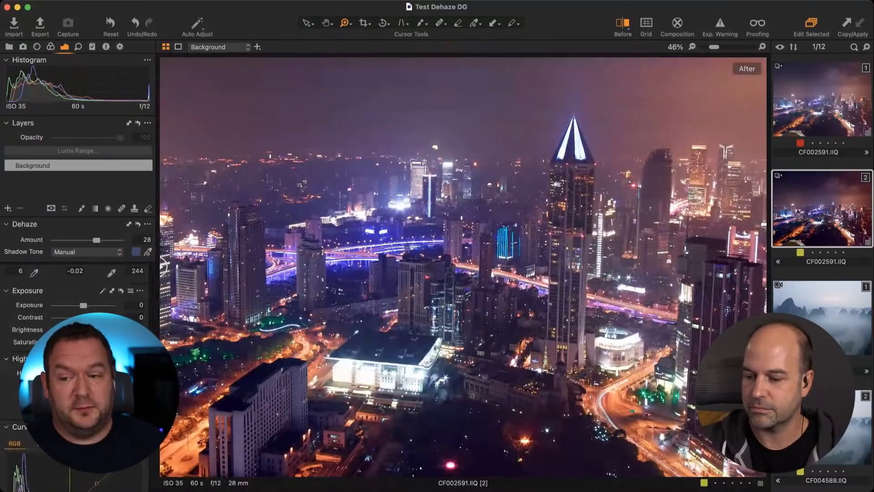
{"action": "left_click_drag", "start_coordinate": [84, 398], "coordinate": [70, 374]}
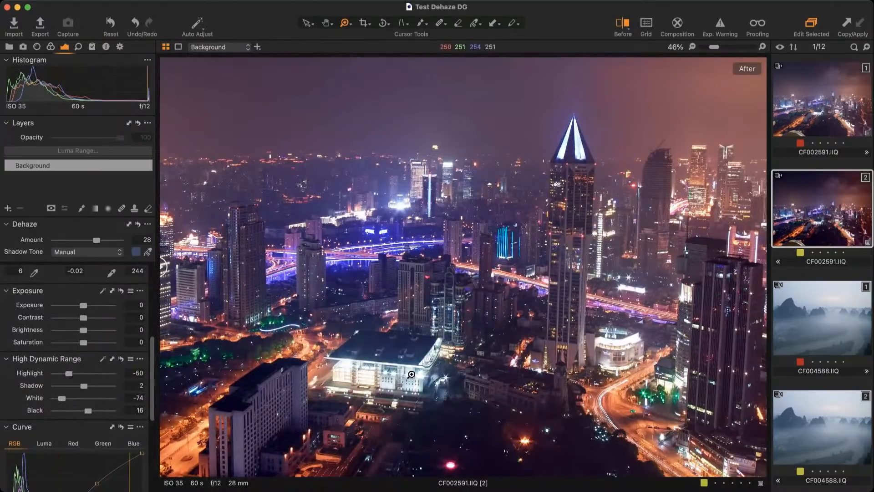
{"action": "left_click", "coordinate": [431, 371]}
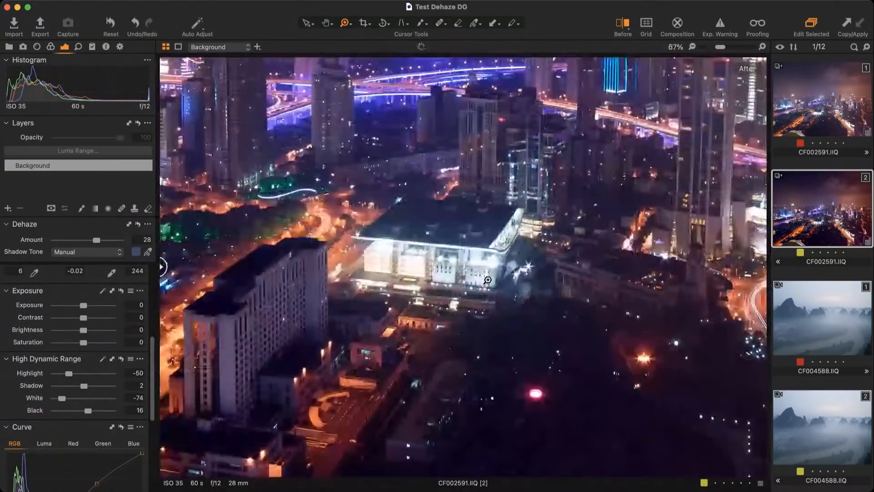
{"action": "left_click_drag", "start_coordinate": [488, 280], "coordinate": [451, 372]}
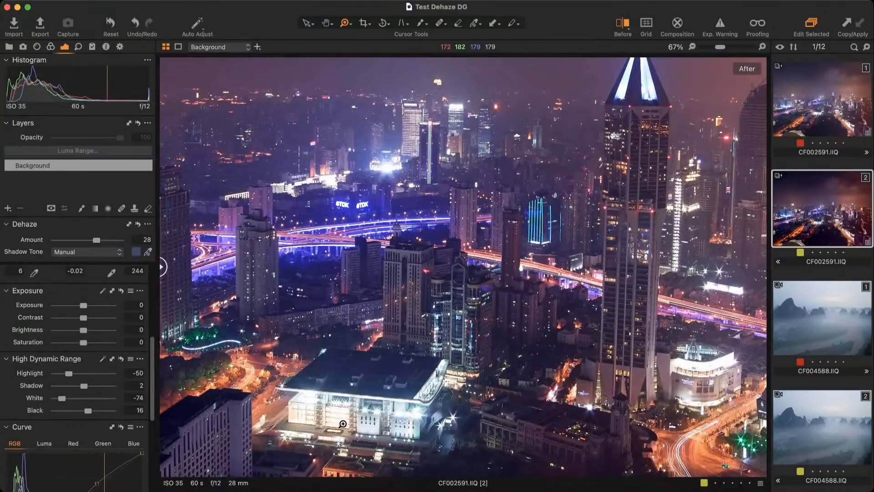
{"action": "left_click_drag", "start_coordinate": [450, 413], "coordinate": [451, 411]}
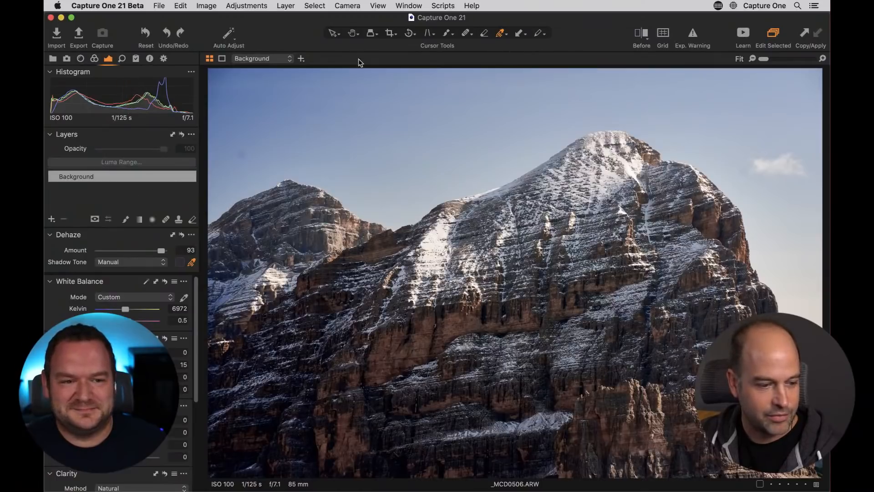
Activate the mask brush on the mountain photo _MCD0506.ARW and adjust its opacity to 91, its flow to 83 and its size
{"action": "left_click", "coordinate": [125, 219]}
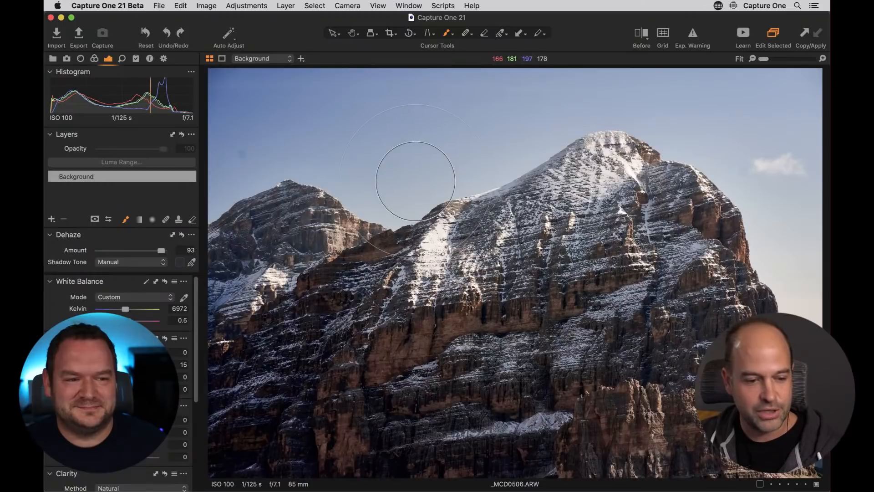
{"action": "right_click", "coordinate": [413, 187]}
{"action": "mouse_move", "coordinate": [412, 187]}
{"action": "left_mouse_down"}
{"action": "mouse_move", "coordinate": [404, 188]}
{"action": "mouse_move", "coordinate": [405, 137]}
{"action": "left_mouse_up"}
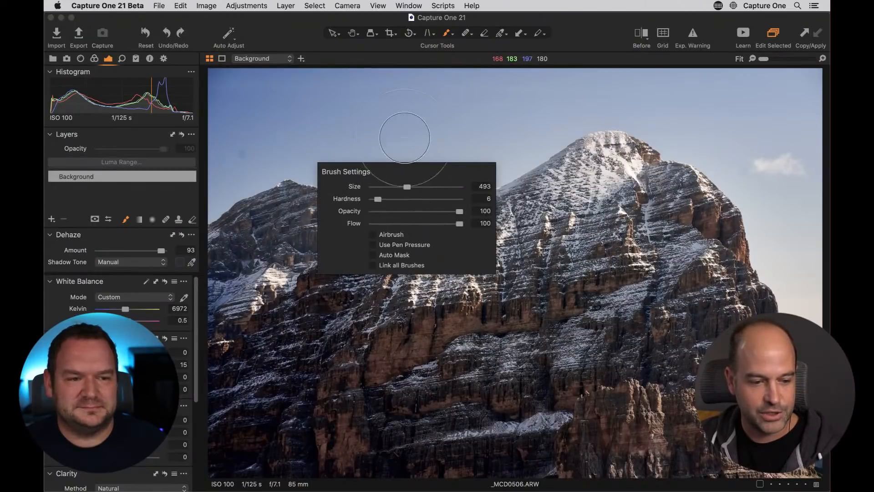
{"action": "left_click", "coordinate": [405, 138]}
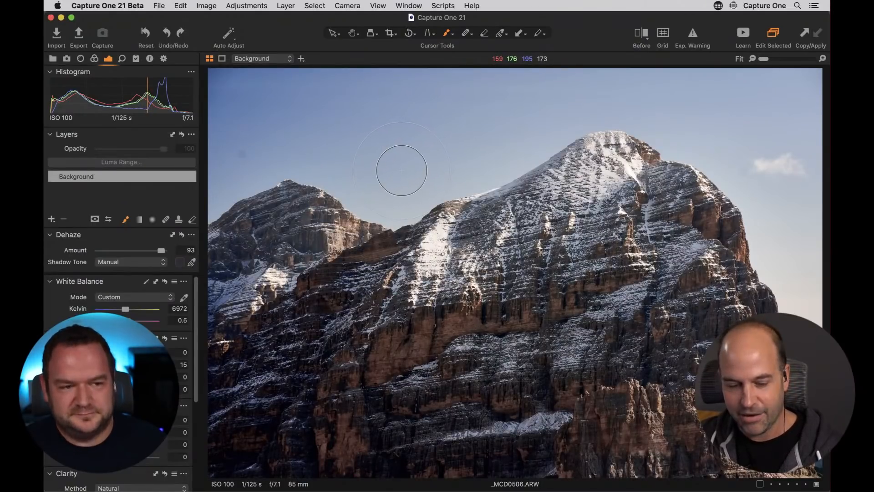
{"action": "mouse_move", "coordinate": [407, 175]}
{"action": "left_mouse_down"}
{"action": "mouse_move", "coordinate": [403, 154]}
{"action": "mouse_move", "coordinate": [383, 156]}
{"action": "mouse_move", "coordinate": [396, 157]}
{"action": "mouse_move", "coordinate": [395, 133]}
{"action": "mouse_move", "coordinate": [394, 170]}
{"action": "mouse_move", "coordinate": [395, 153]}
{"action": "left_mouse_up"}
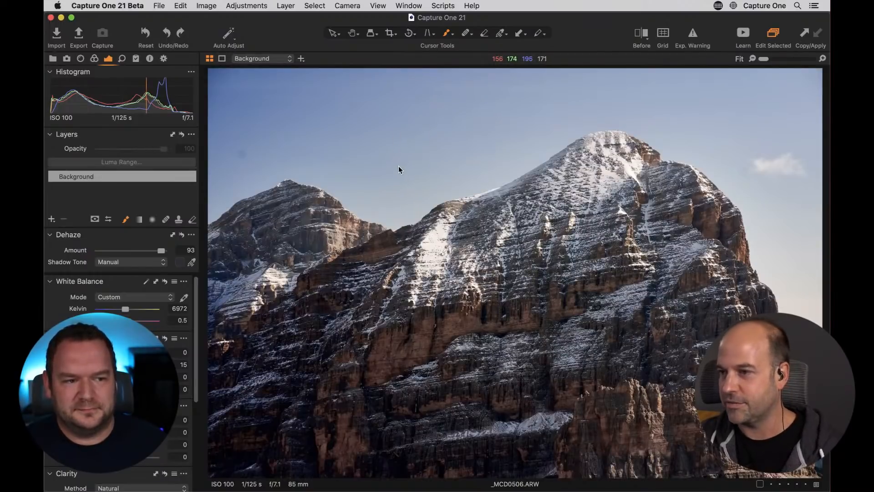
{"action": "right_click", "coordinate": [403, 164]}
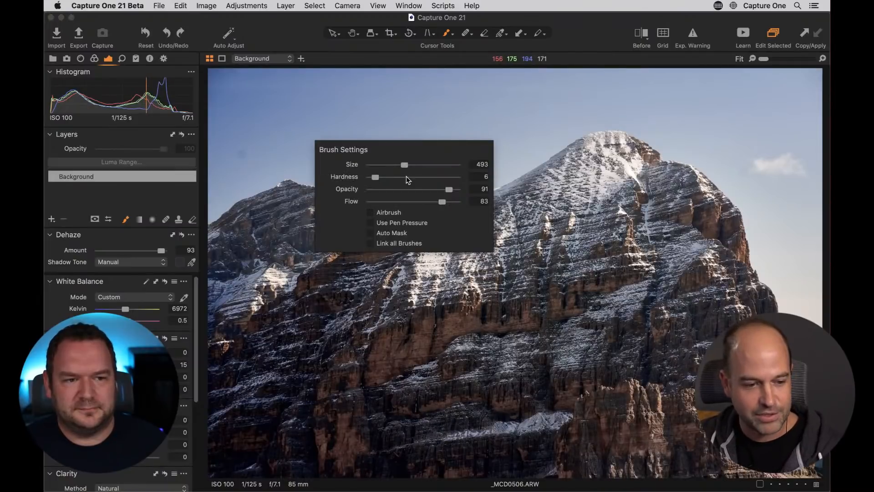
{"action": "left_click_drag", "start_coordinate": [404, 165], "coordinate": [401, 164]}
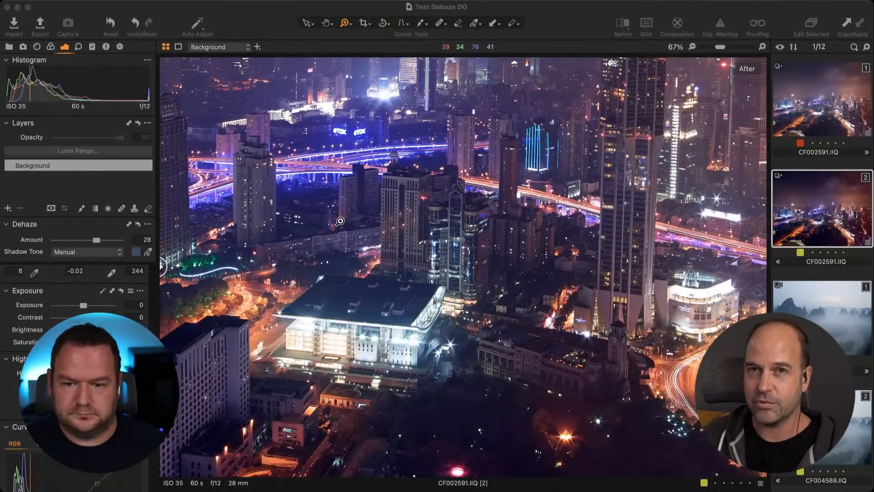
{"action": "scroll", "coordinate": [340, 221], "scroll_direction": "down", "scroll_amount": 2}
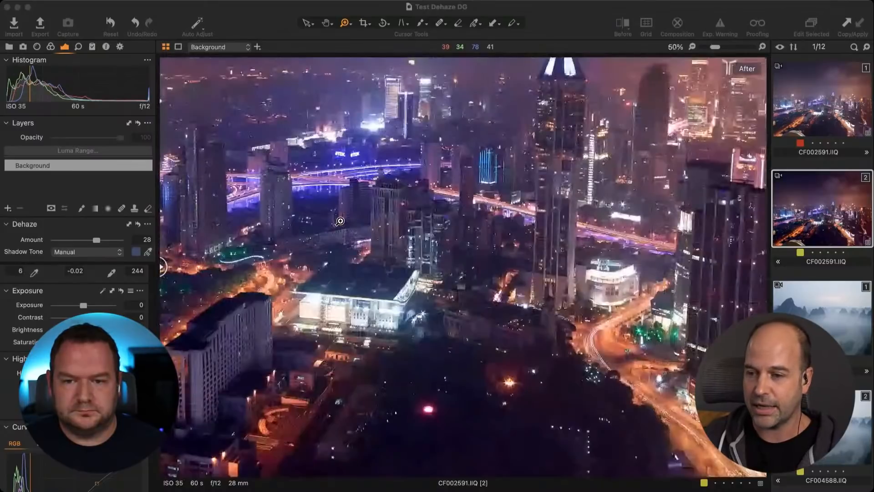
{"action": "scroll", "coordinate": [340, 221], "scroll_direction": "down", "scroll_amount": 3}
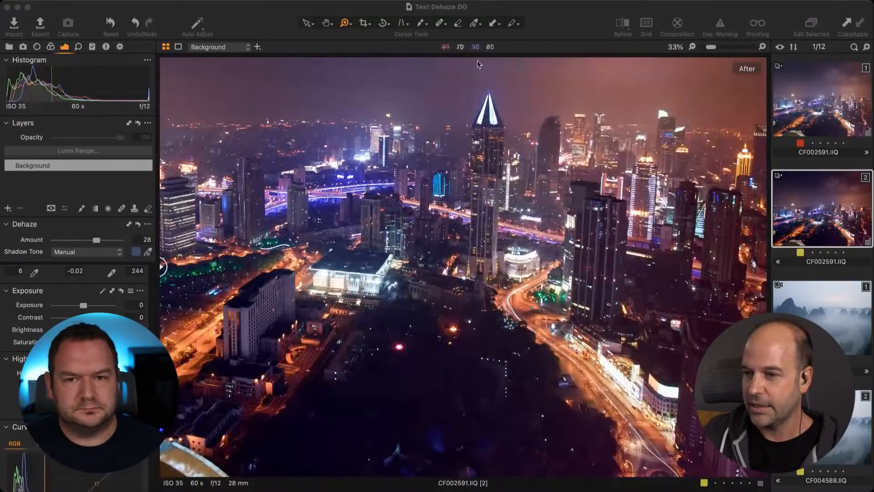
{"action": "left_click", "coordinate": [557, 17]}
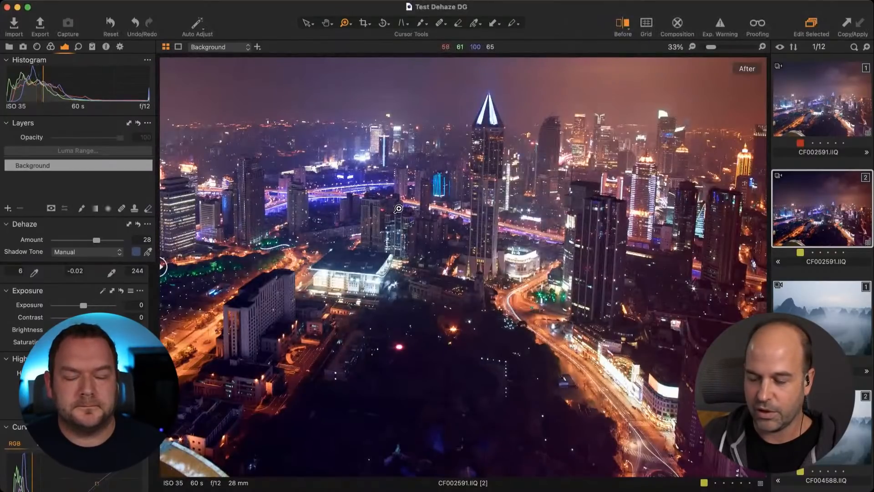
{"action": "left_click_drag", "start_coordinate": [663, 135], "coordinate": [195, 333]}
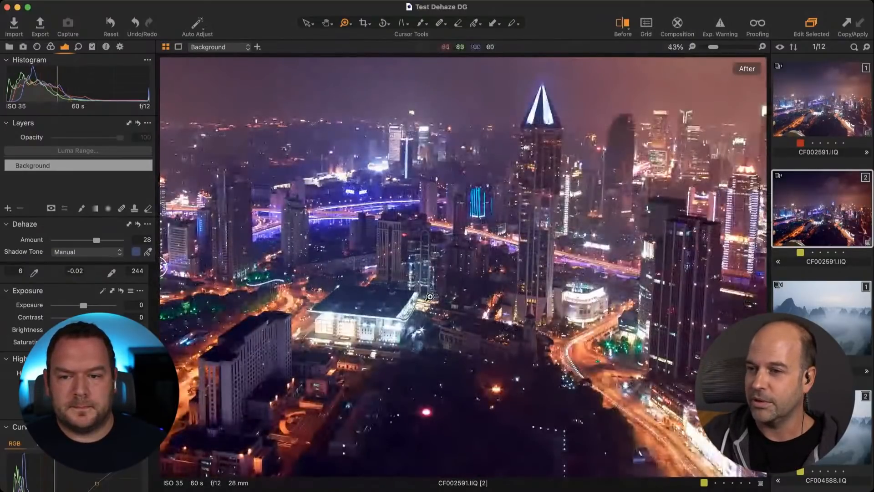